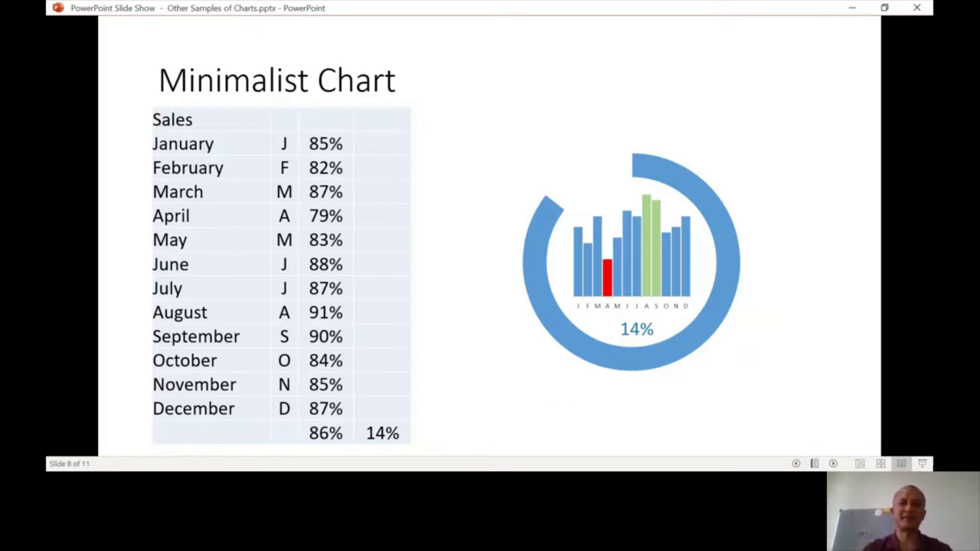
- Show the Sparkline and In-cell Chart slides, go back to Line Chart with Arrow, then end the show
click(834, 464)
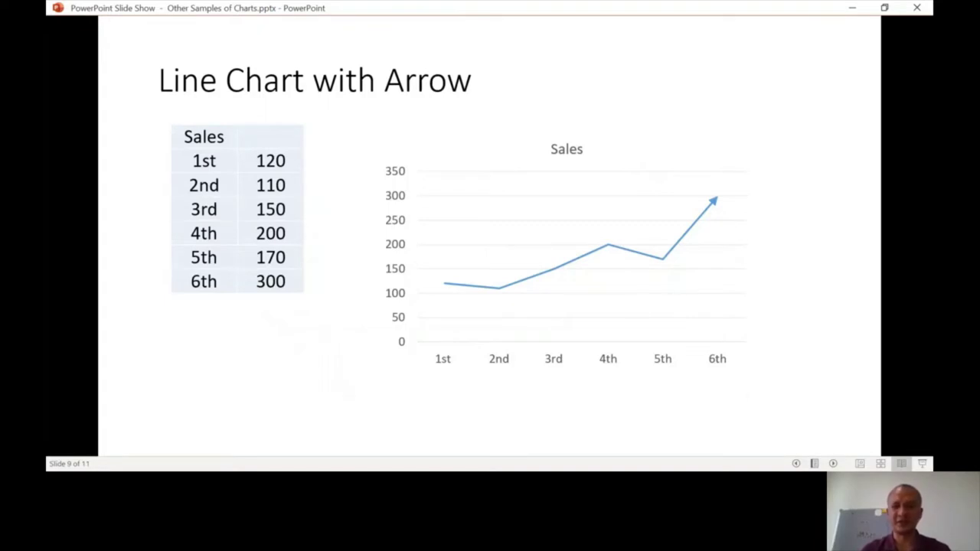
click(833, 464)
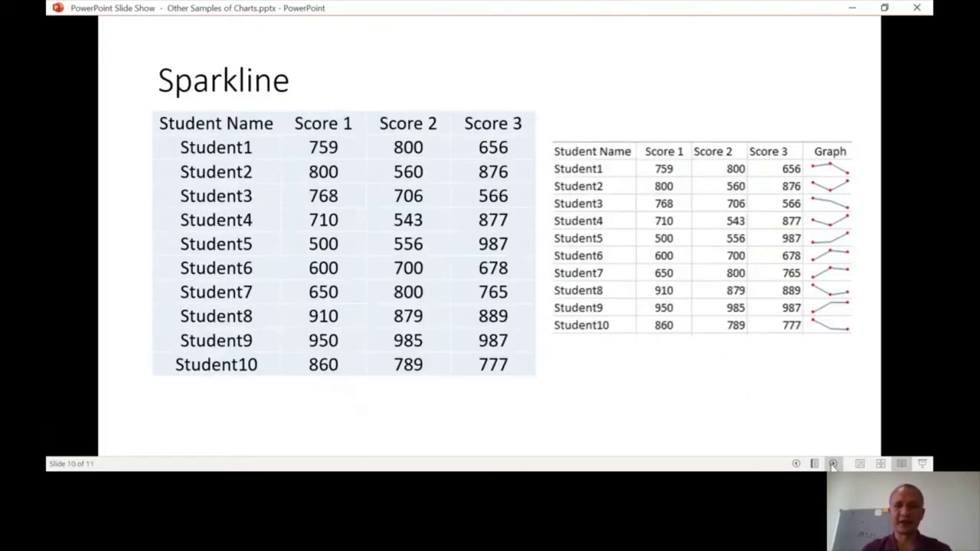
click(834, 464)
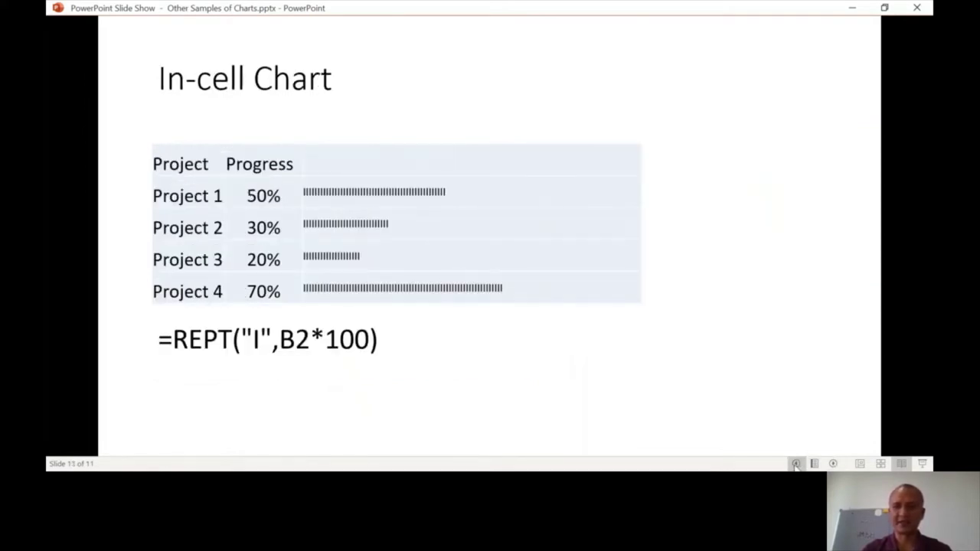
click(796, 464)
click(796, 464)
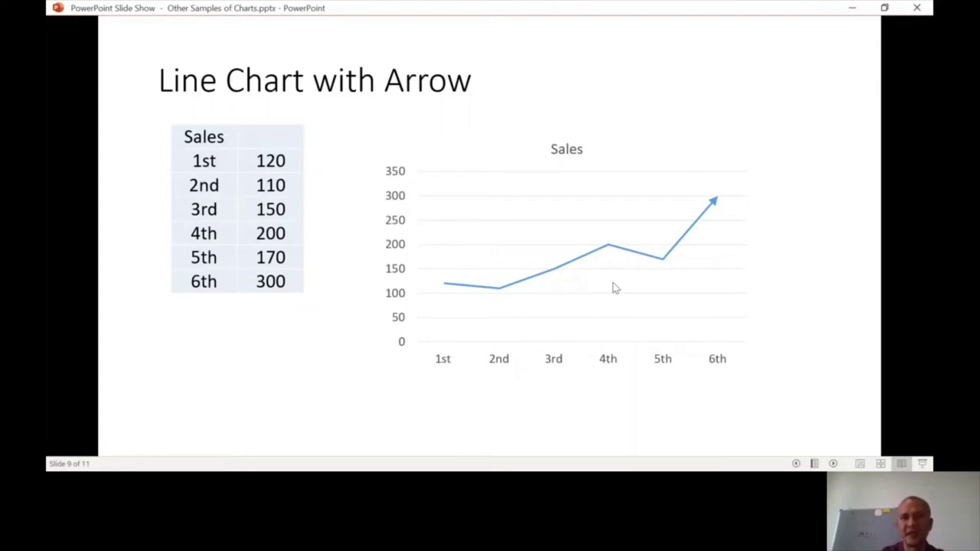
click(859, 464)
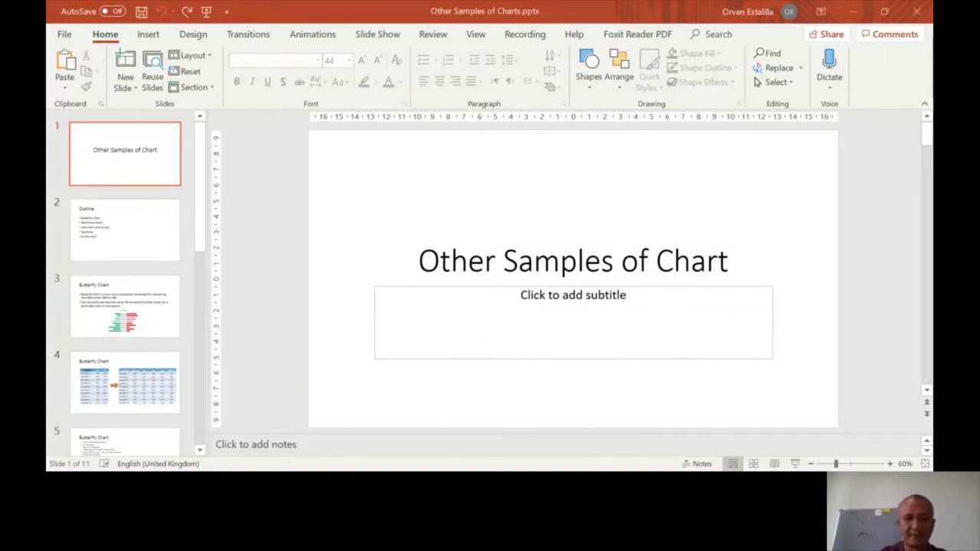
- Open the Line Chart with Arrow slide and select all cells of its Sales table
scroll(201, 421, down, 6)
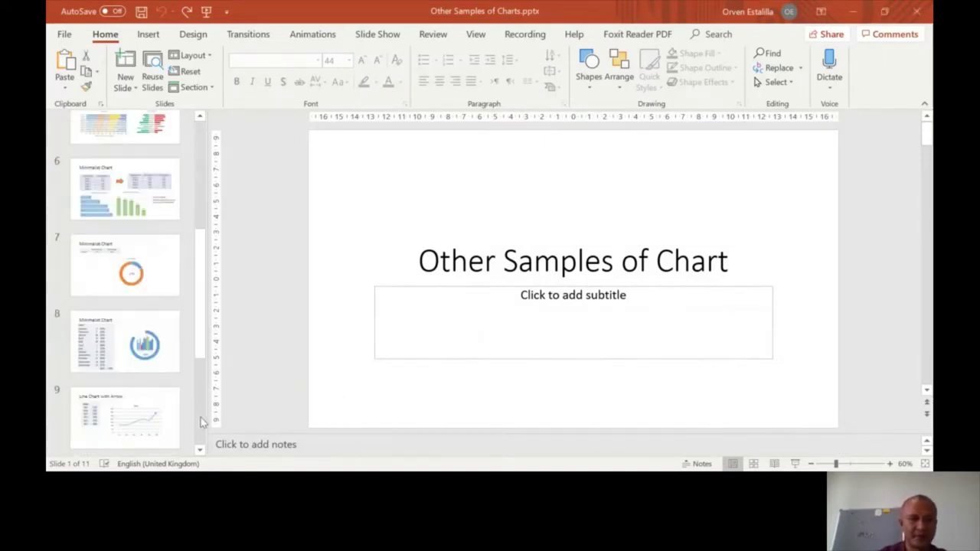
click(159, 264)
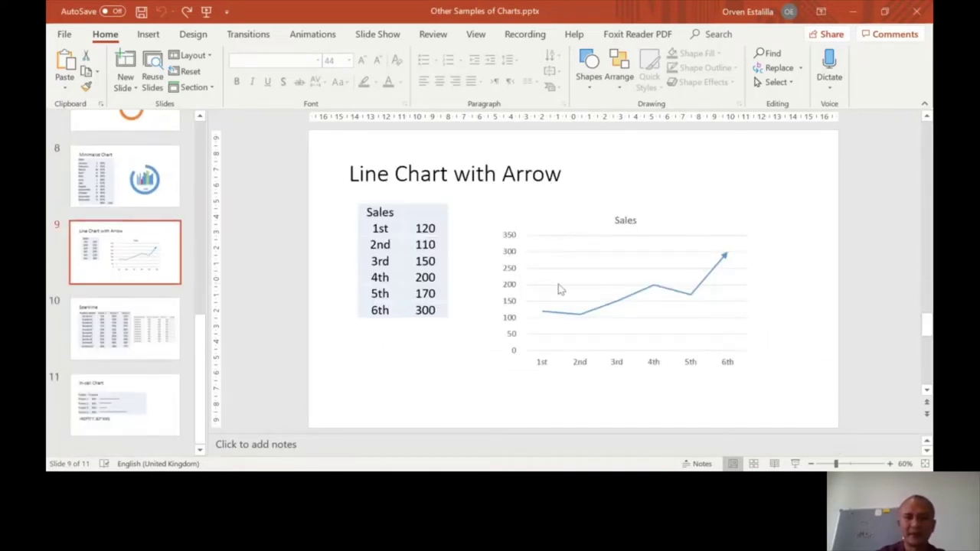
drag(373, 213, 416, 311)
key(ctrl+c)
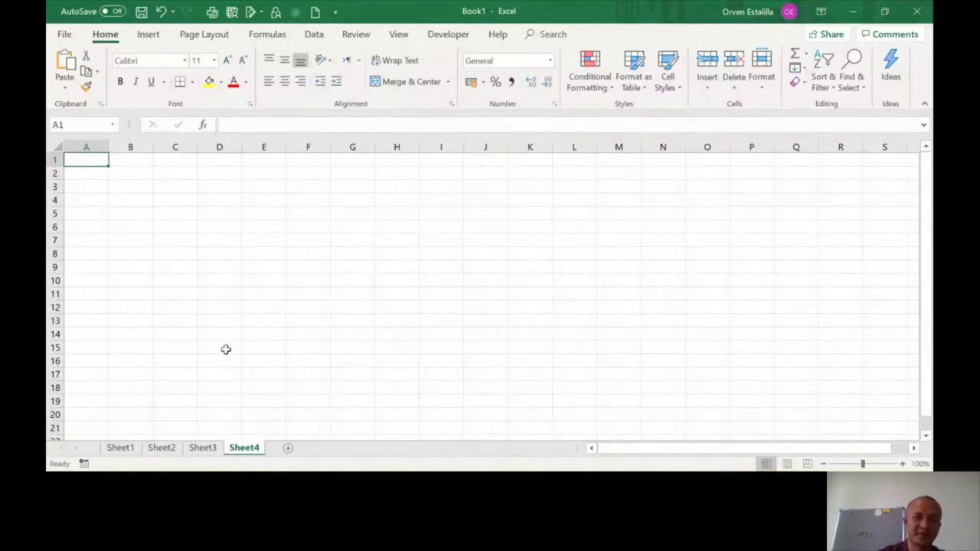
- Review the charts on Sheet1–Sheet3, then switch to the empty Sheet4
click(201, 449)
click(161, 448)
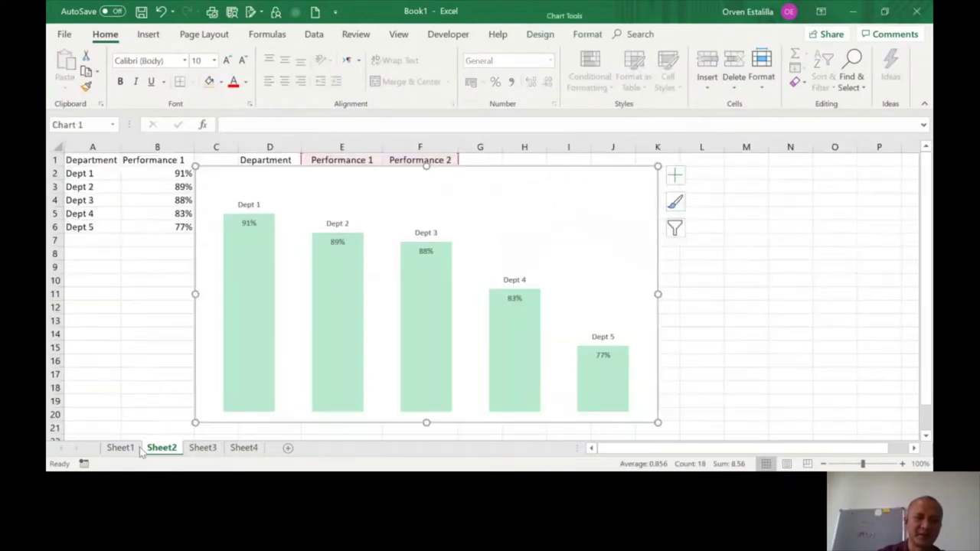
click(120, 448)
click(162, 448)
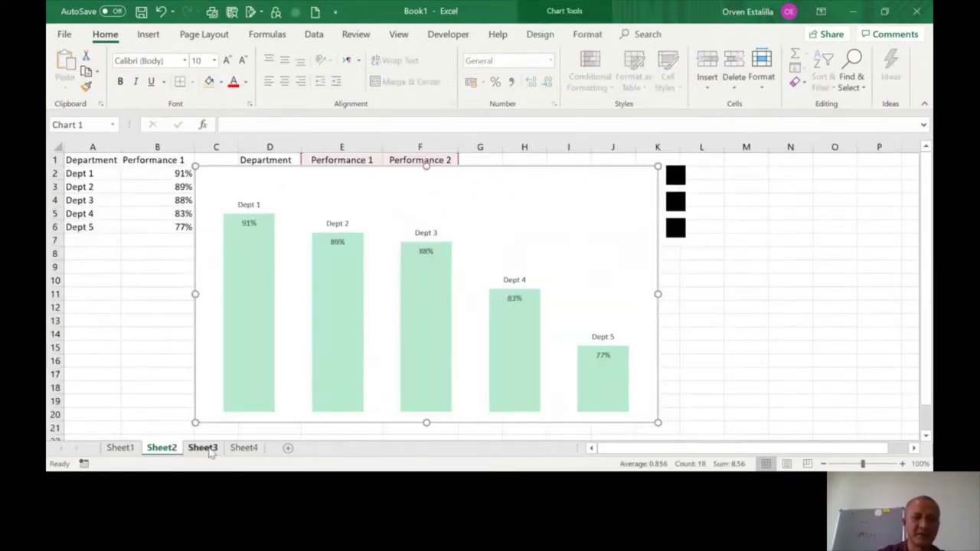
click(203, 448)
click(244, 448)
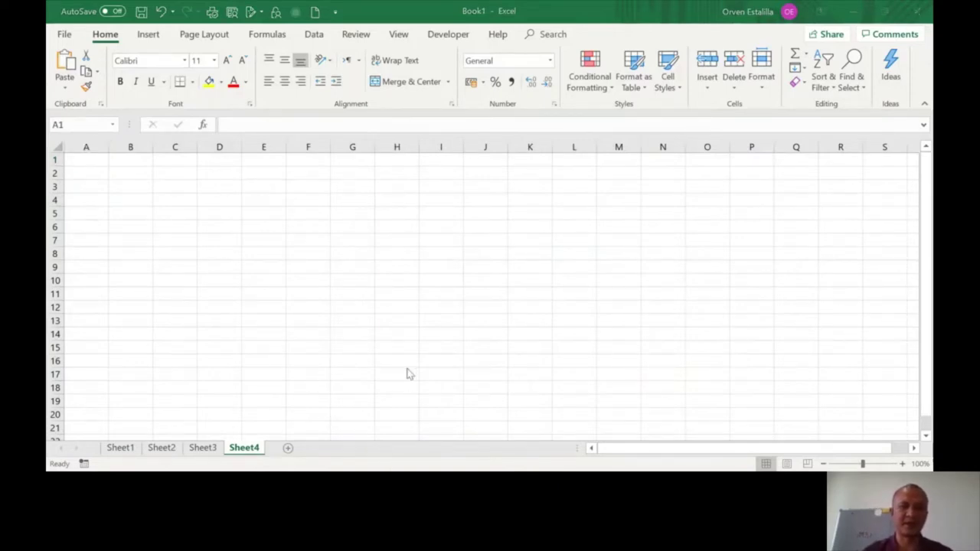
- Paste the Sales table (1st–6th, values 120 to 300) into A1:B7
key(alt+Tab)
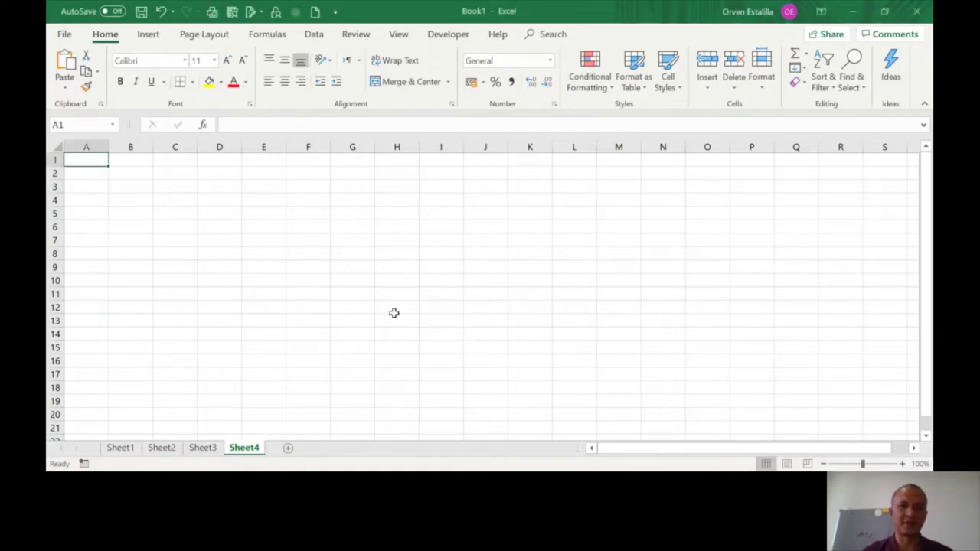
right_click(85, 163)
click(131, 221)
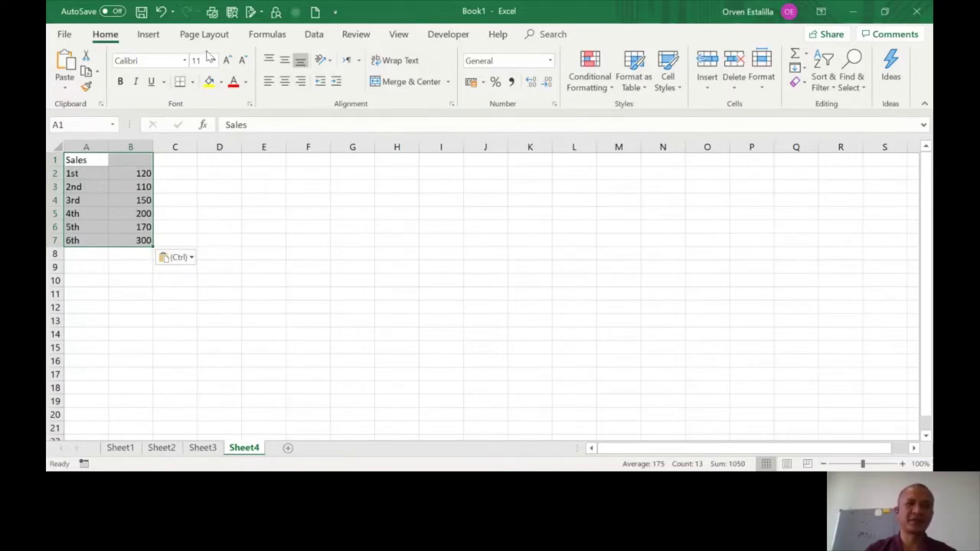
click(148, 35)
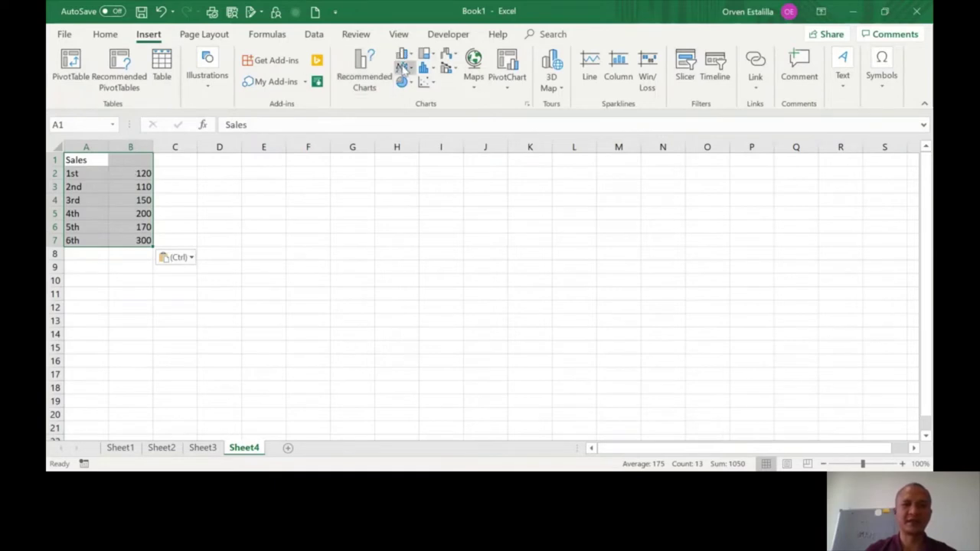
- Insert a 2-D line chart of the Sales data and enlarge it
click(404, 67)
click(414, 110)
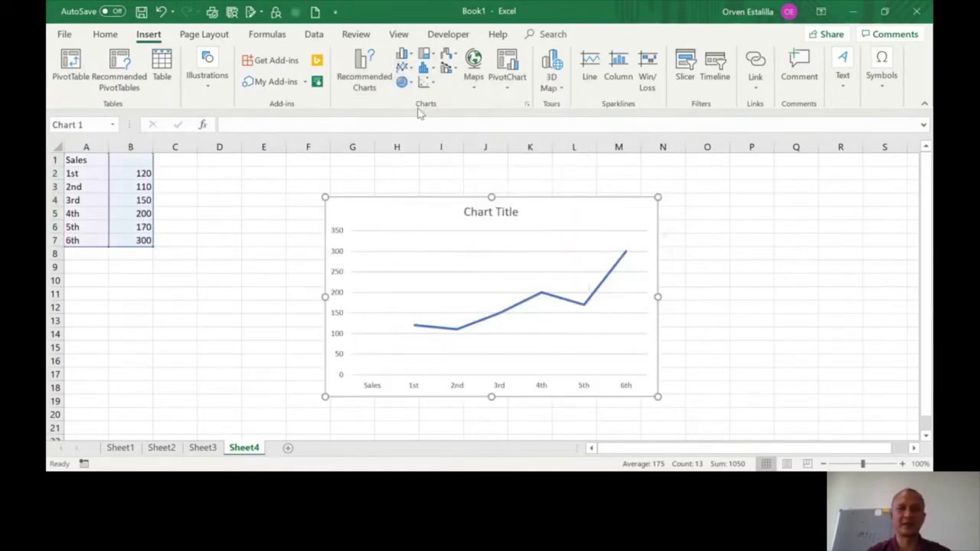
drag(324, 197, 298, 179)
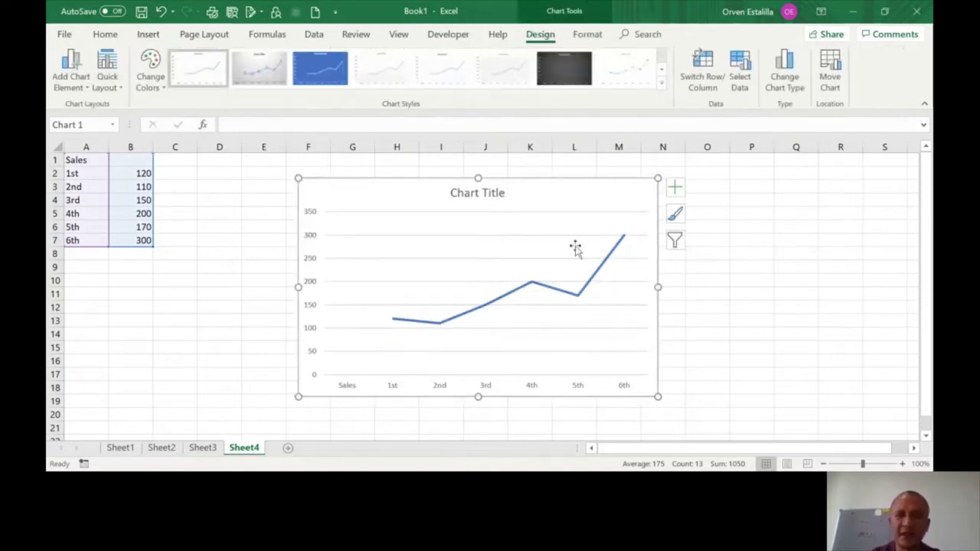
click(605, 269)
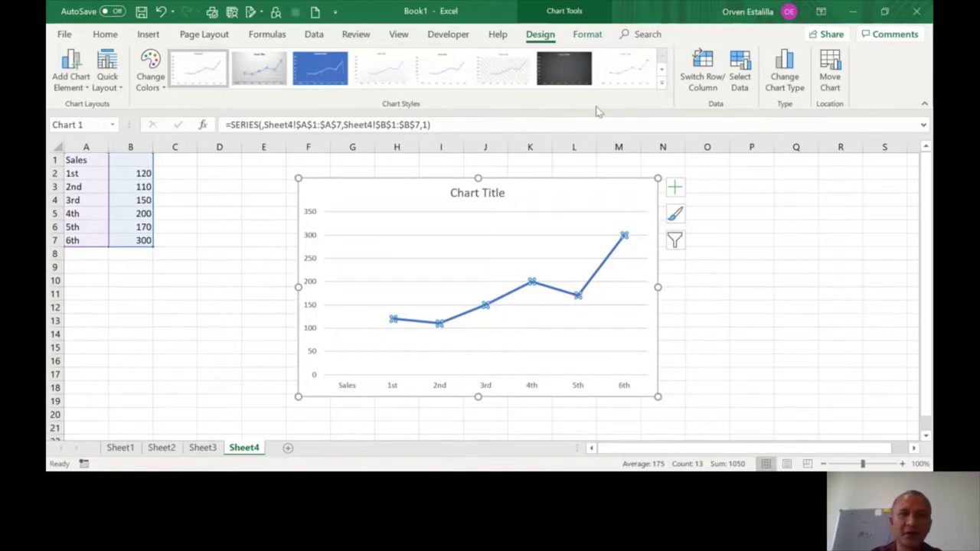
- Open the Format Data Series pane for the sales line
click(588, 35)
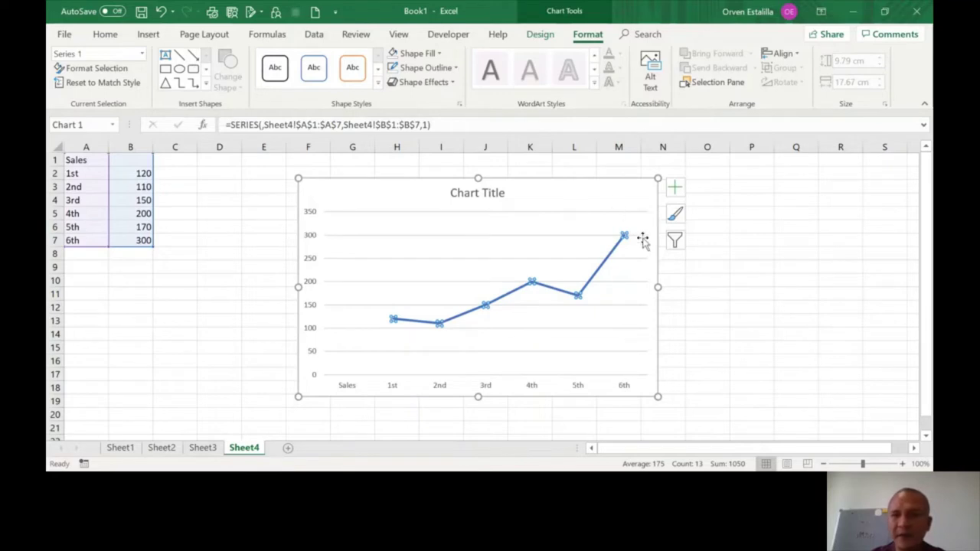
click(676, 190)
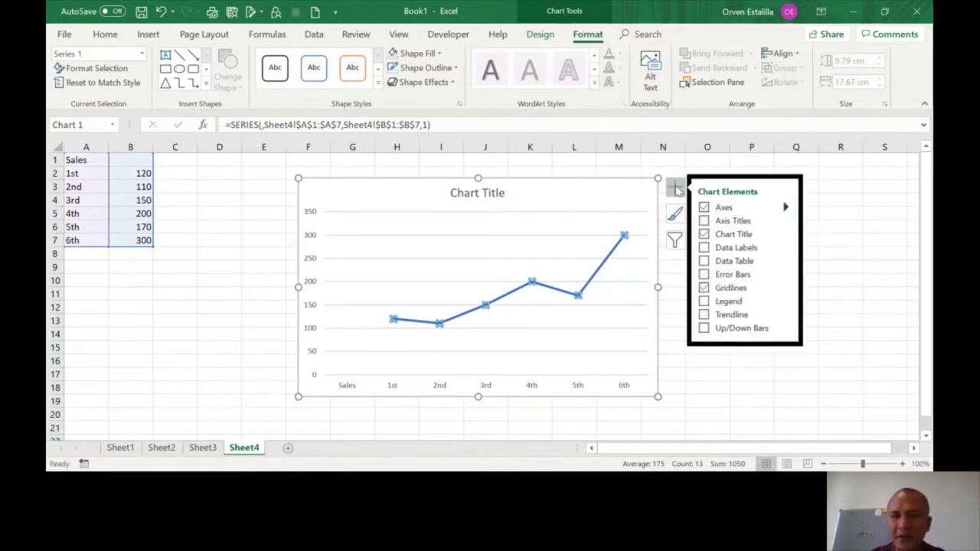
double_click(612, 260)
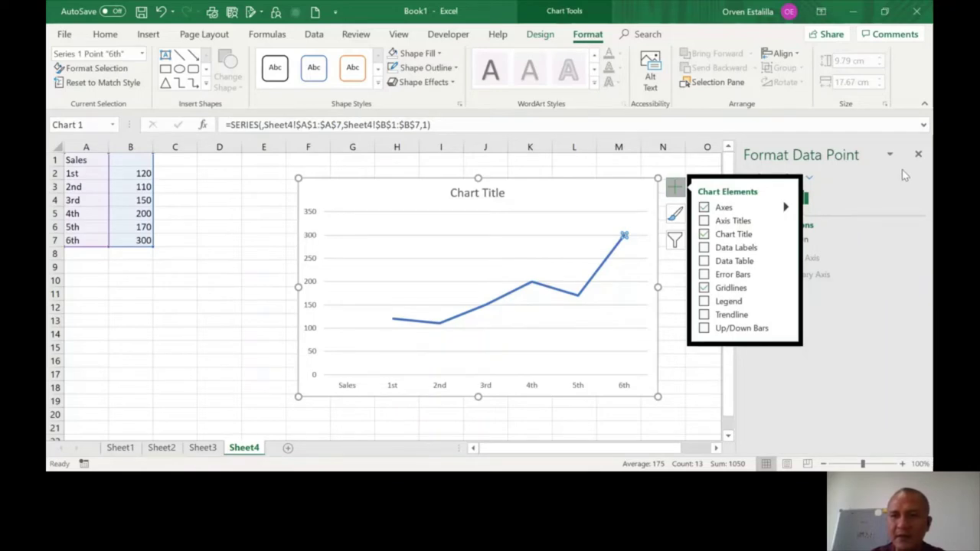
click(918, 154)
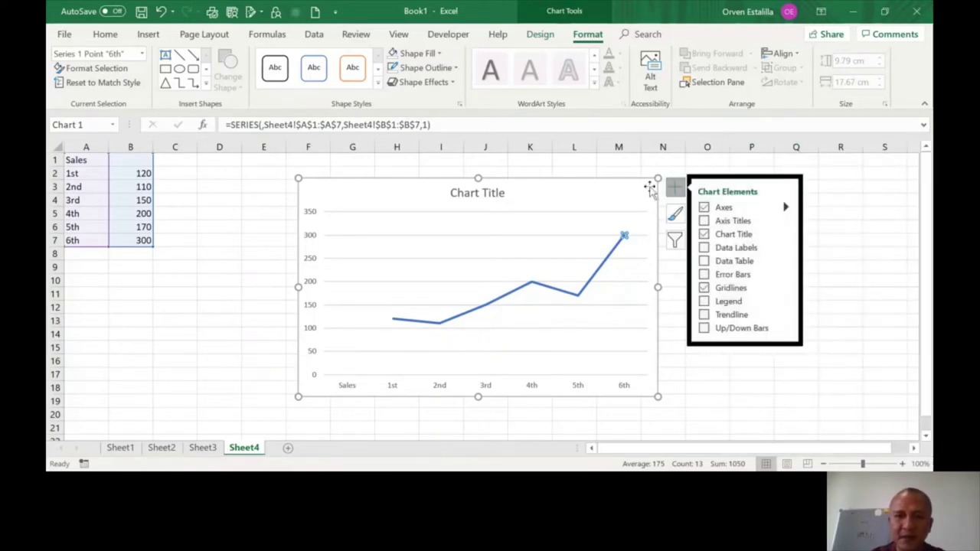
click(630, 161)
click(603, 268)
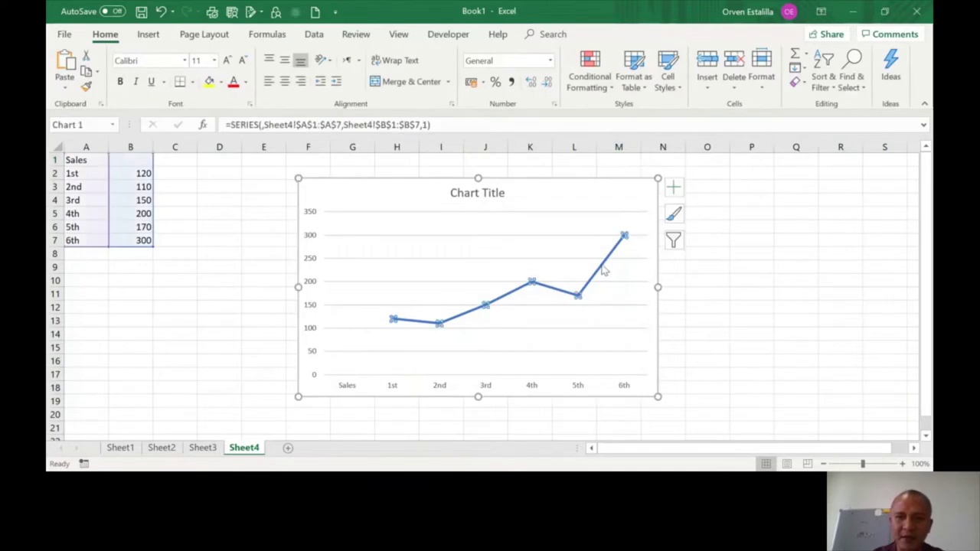
double_click(602, 268)
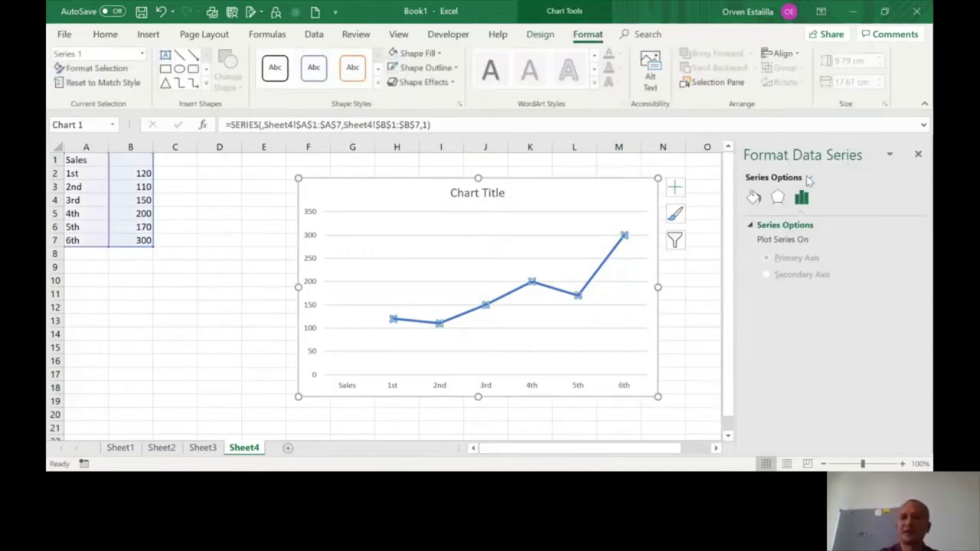
- Set an End Arrow type on the sales line so it ends in an arrowhead
click(753, 198)
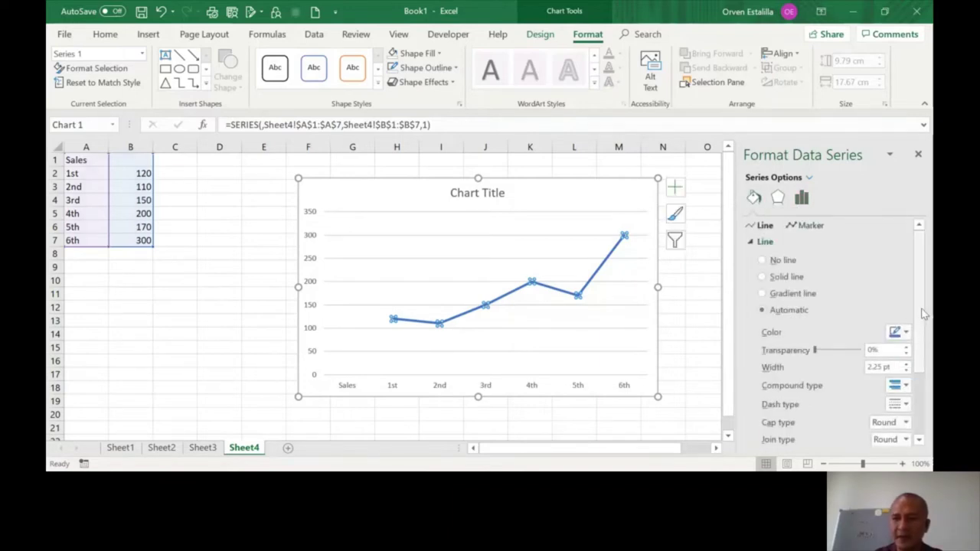
drag(924, 314, 921, 400)
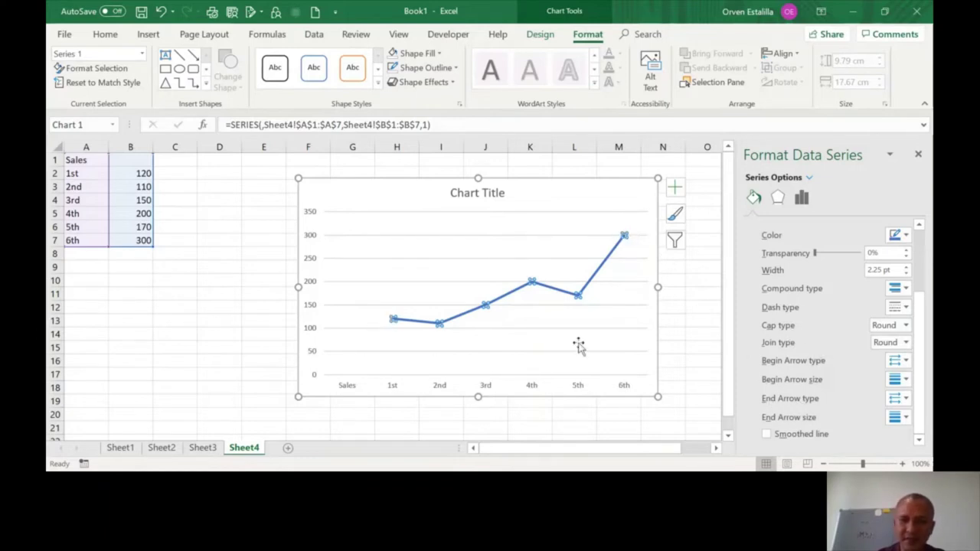
click(901, 400)
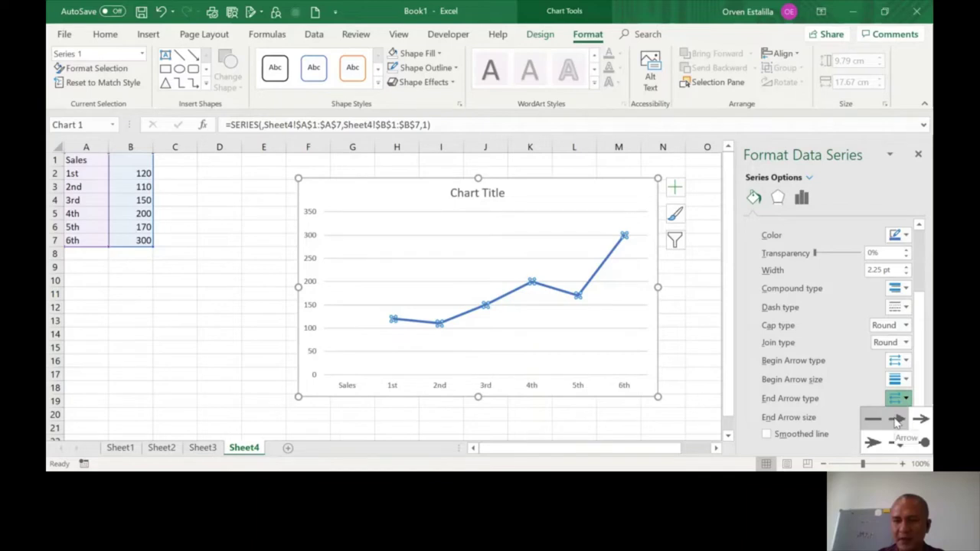
click(897, 420)
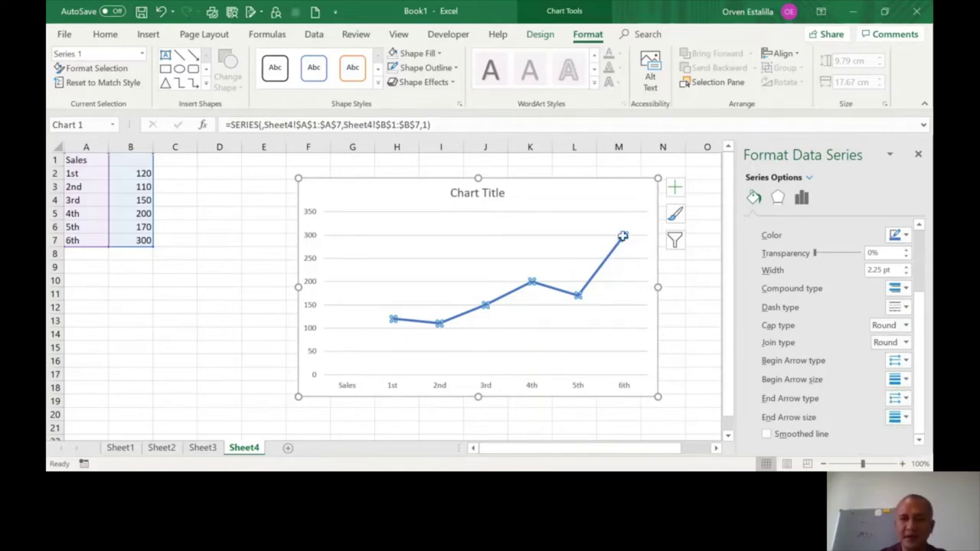
- Reselect the sales line and return to its Fill & Line settings
click(685, 279)
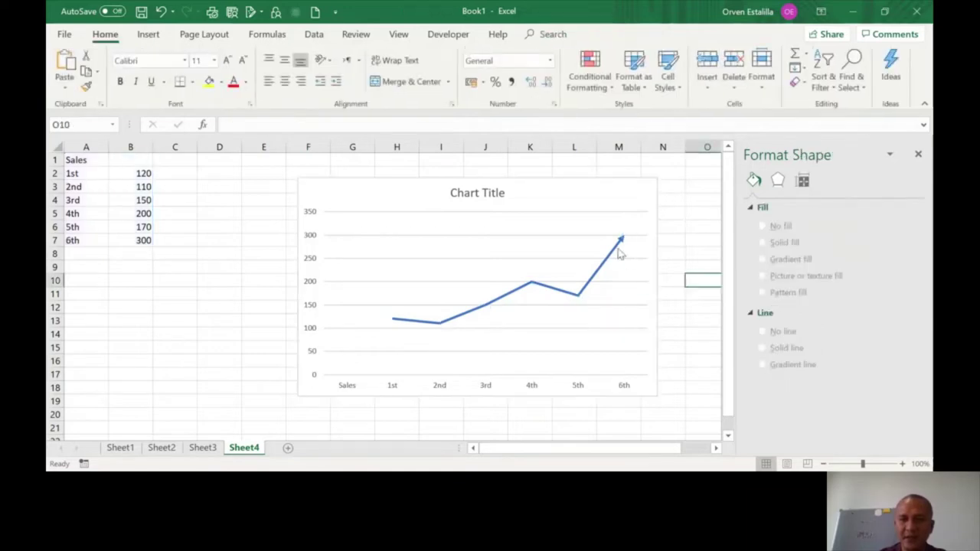
click(619, 252)
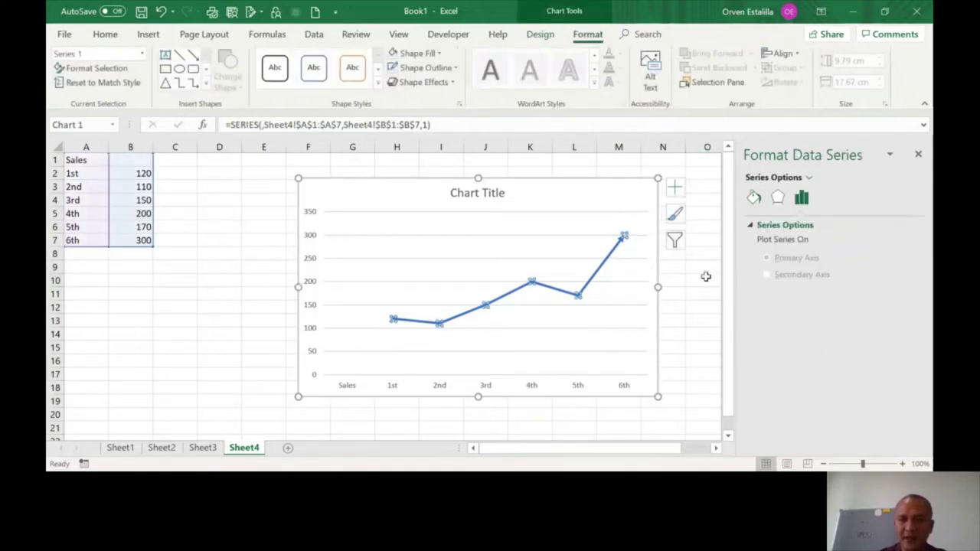
click(777, 199)
click(754, 197)
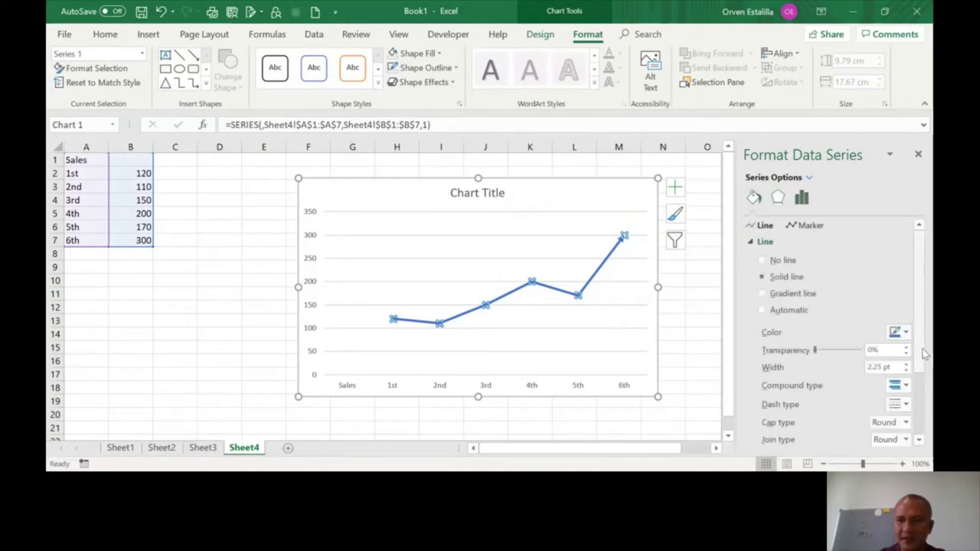
scroll(924, 353, down, 3)
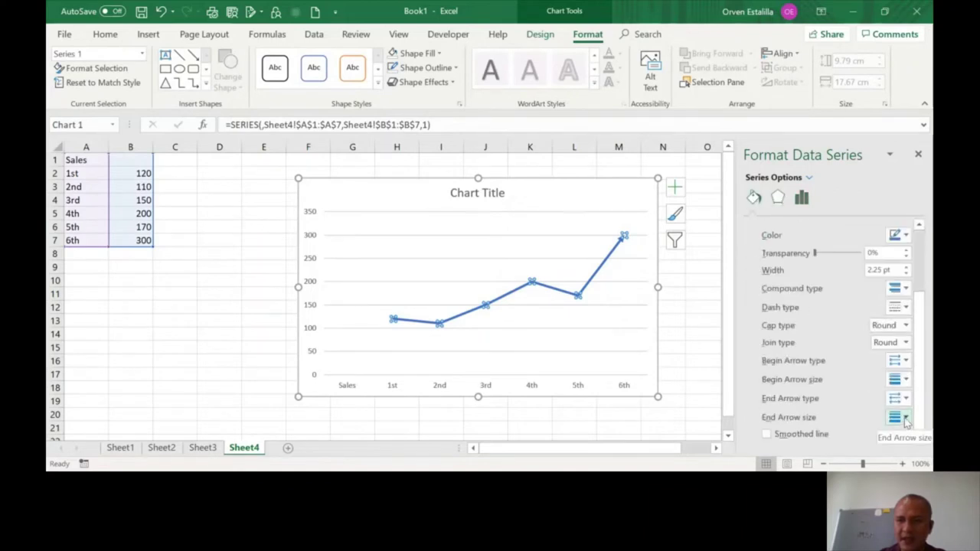
- Set the end arrow to the largest size and switch it to another arrowhead style
click(904, 418)
click(920, 396)
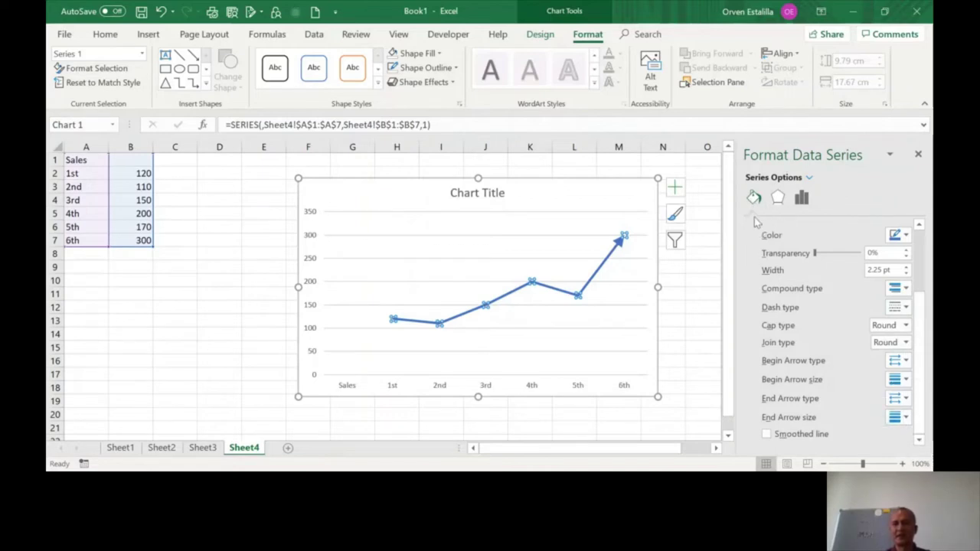
click(898, 417)
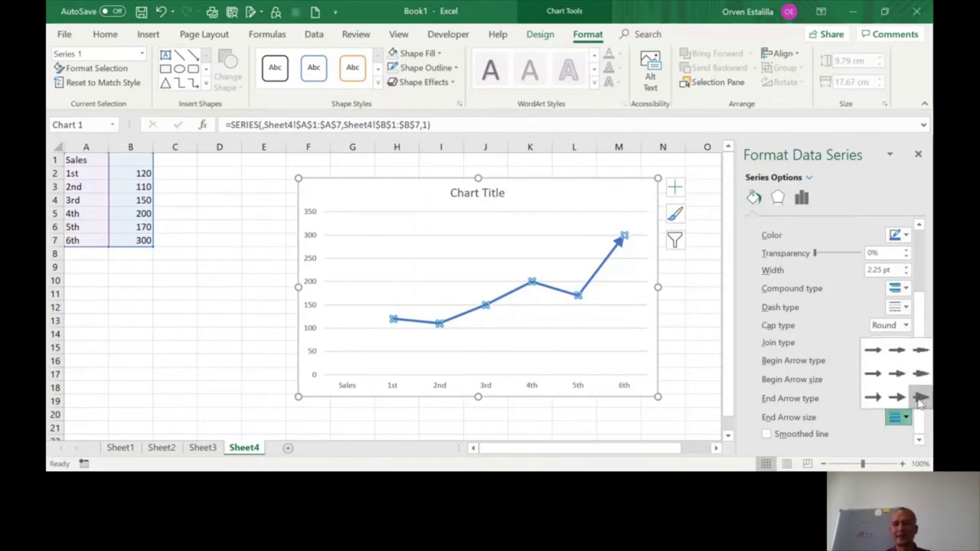
click(920, 397)
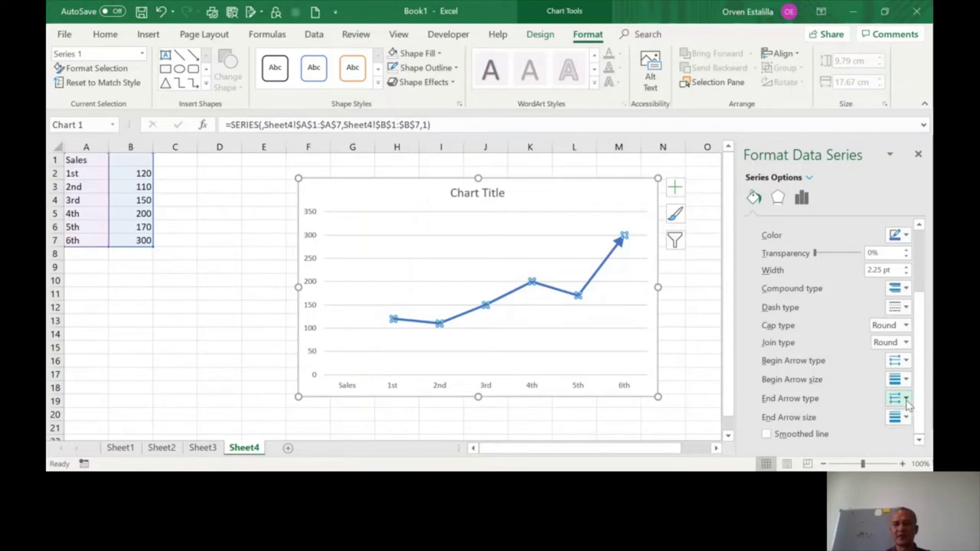
click(905, 400)
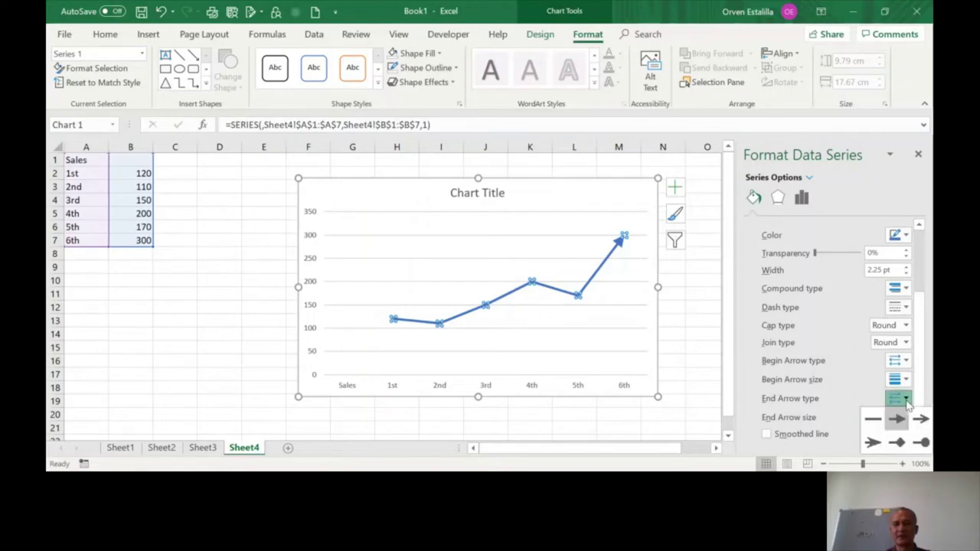
click(874, 443)
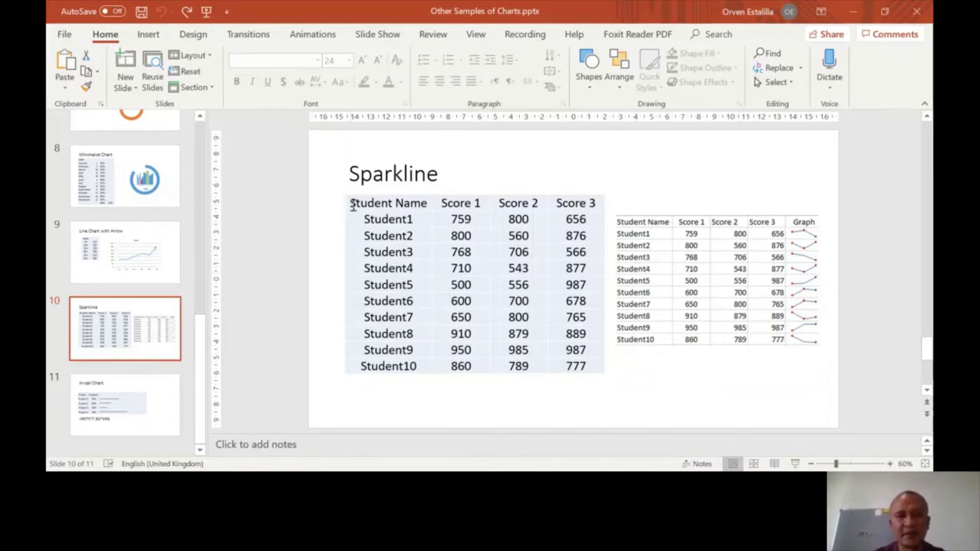
- Select the whole Student Name and Score table on the Sparkline slide
mouse_move(355, 204)
mouse_down()
mouse_move(444, 249)
mouse_move(559, 333)
mouse_move(570, 366)
mouse_up()
key(ctrl+c)
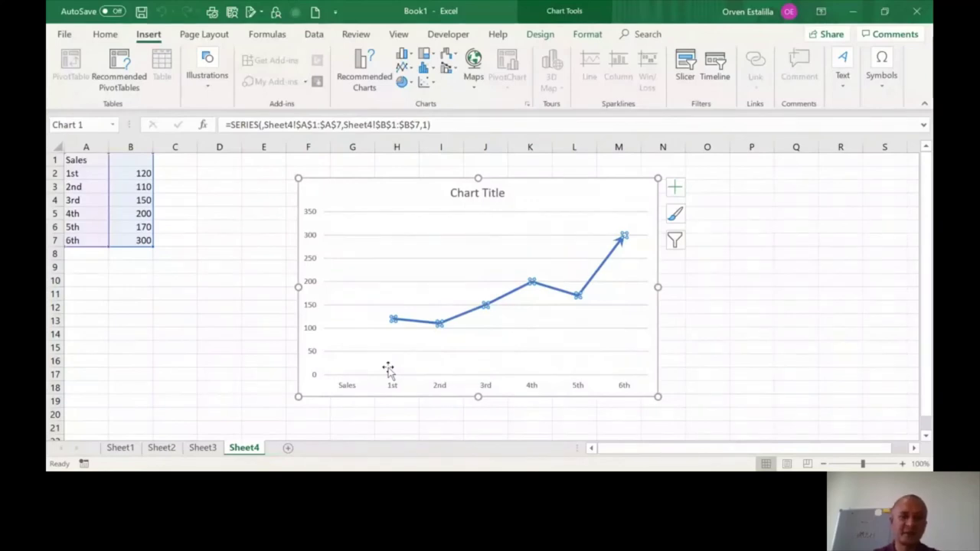
- Flip through Sheet1 to Sheet4 to review the existing charts
click(116, 449)
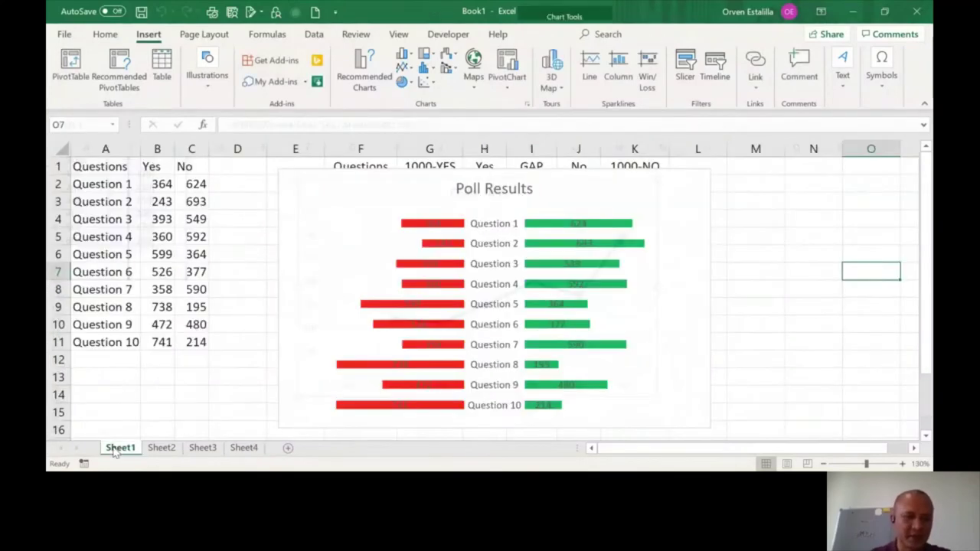
click(162, 449)
click(203, 448)
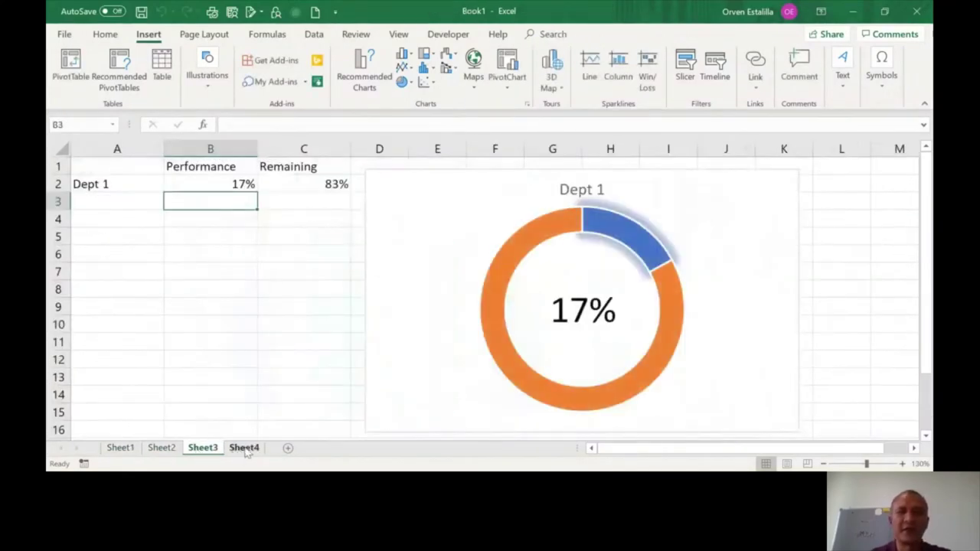
click(245, 449)
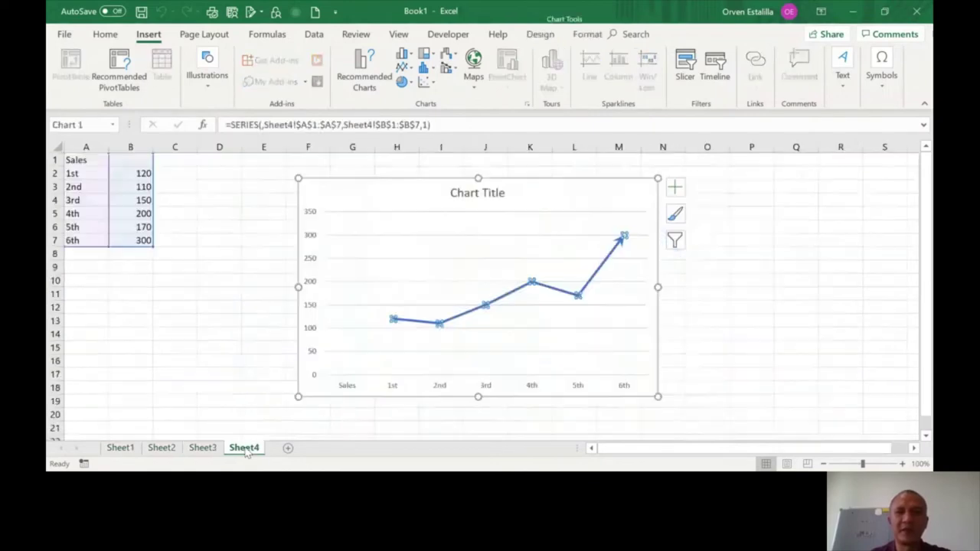
- Add a new worksheet and paste the ten-student score table into A1:D11
click(287, 449)
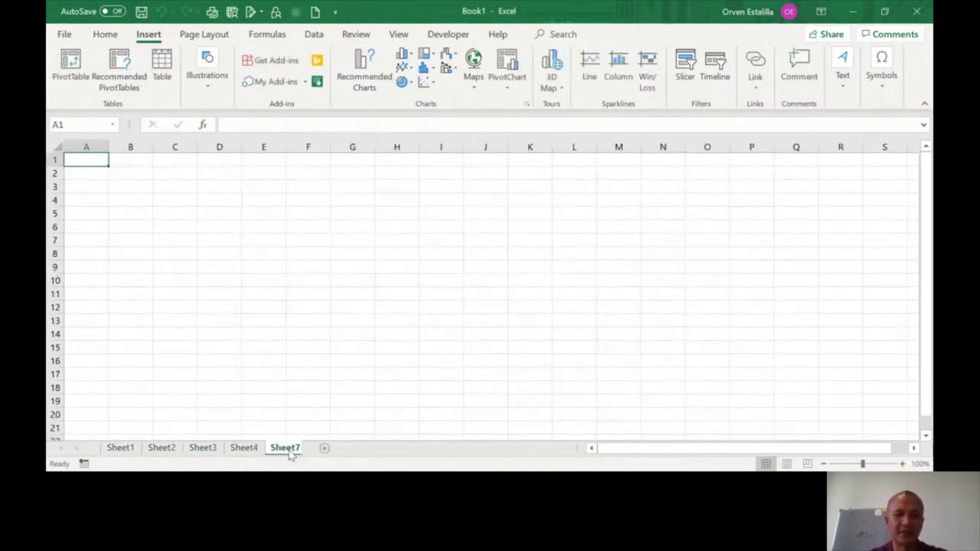
right_click(93, 160)
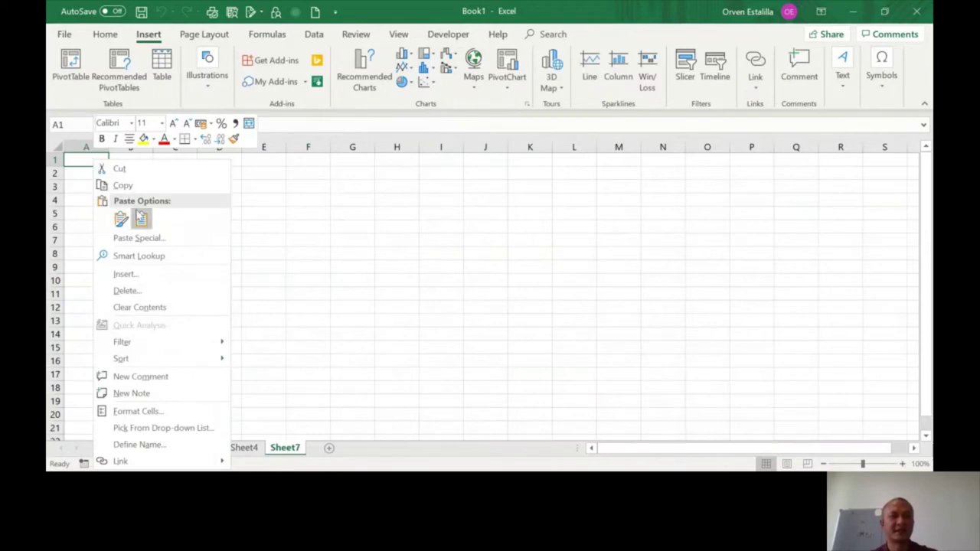
click(141, 220)
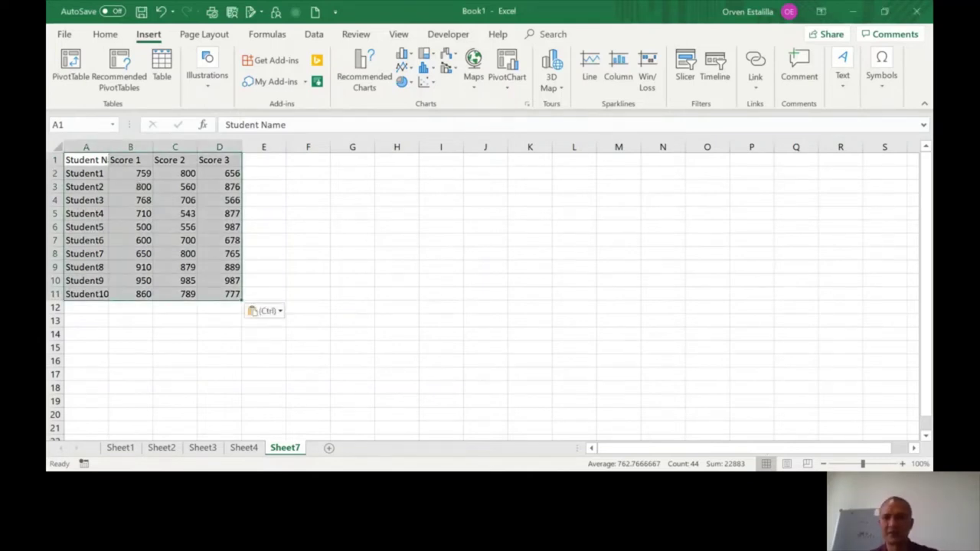
- Zoom in on the table and widen columns A and E so the names fit
click(902, 464)
click(902, 464)
click(902, 464)
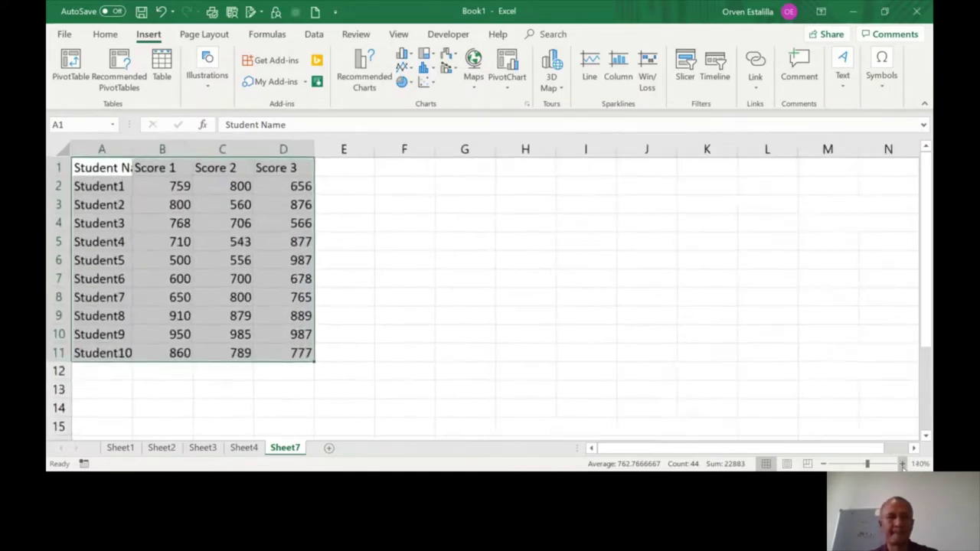
click(902, 464)
click(902, 464)
click(902, 464)
click(902, 463)
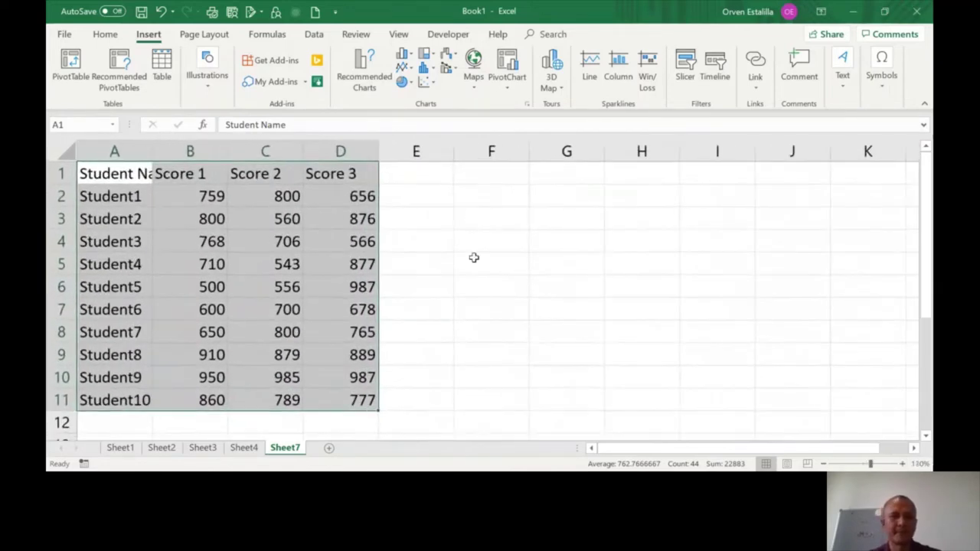
click(136, 147)
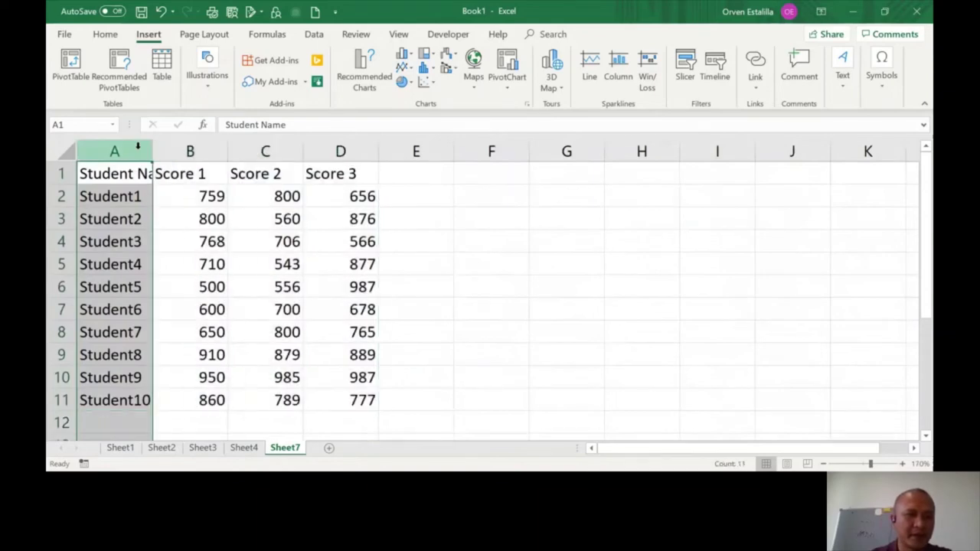
drag(150, 147, 214, 144)
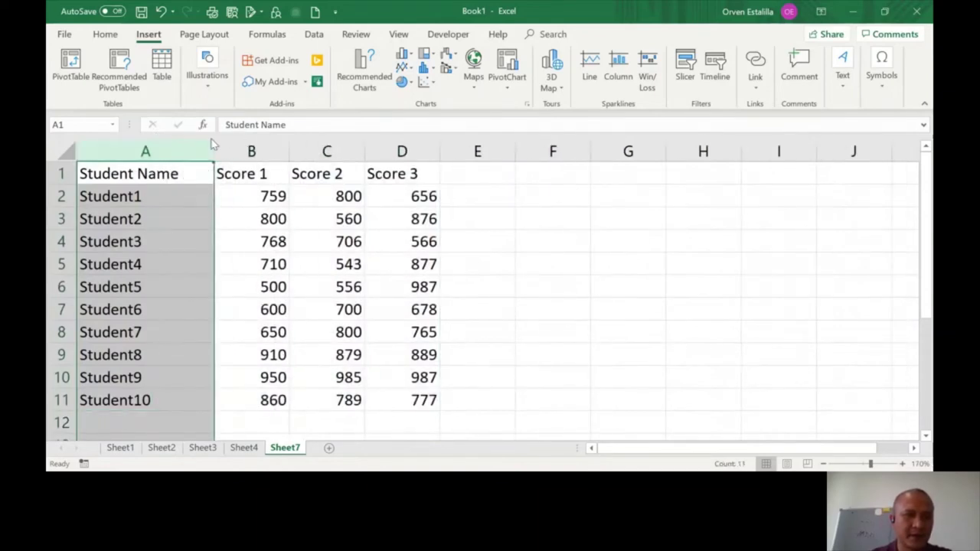
click(485, 145)
drag(515, 148, 541, 148)
- Enter the header 'Sparkline' in cell E1, correcting the misspelling
click(501, 168)
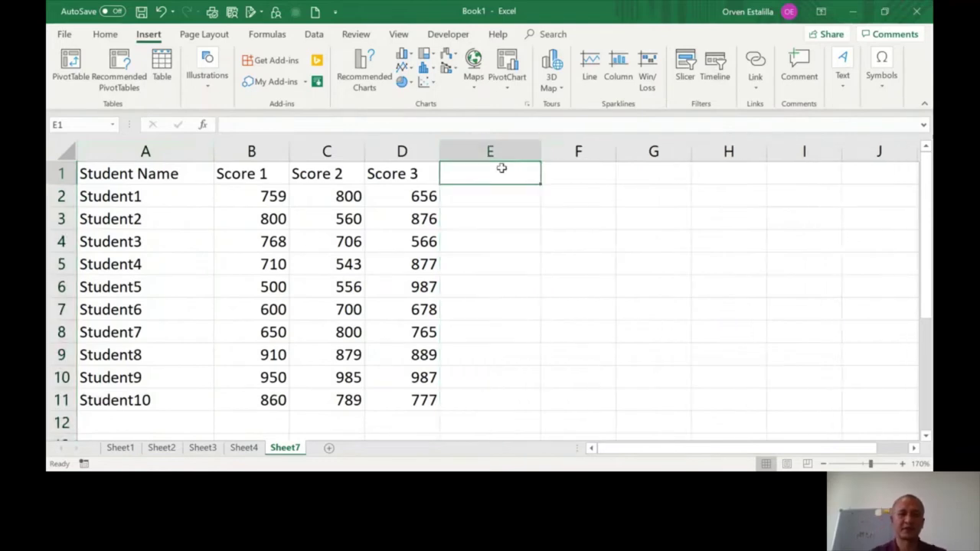
text(Sparkine)
click(480, 175)
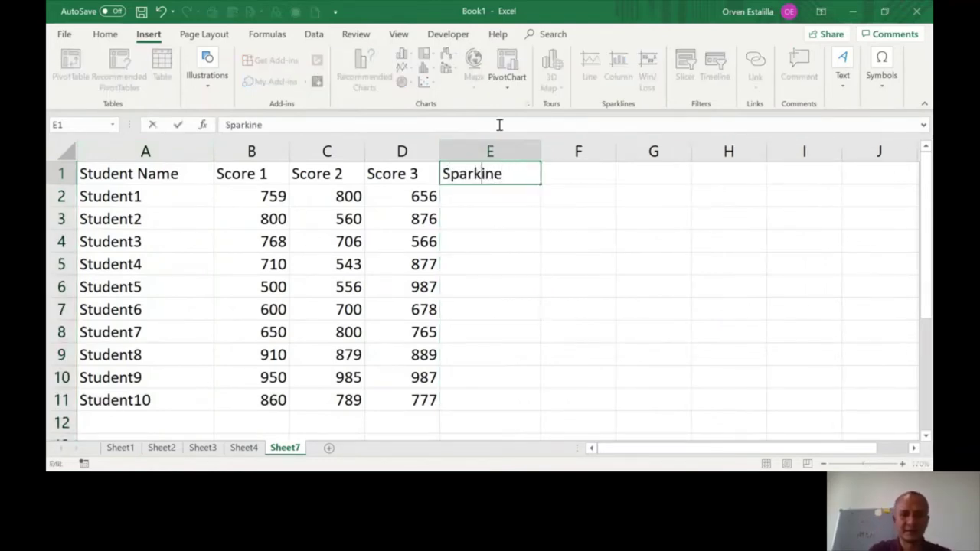
text(l)
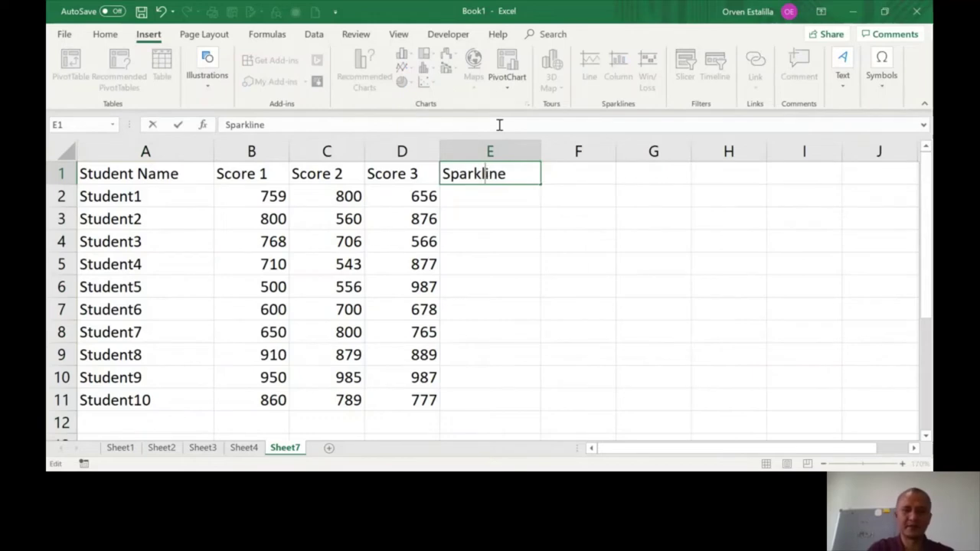
key(Tab)
click(521, 173)
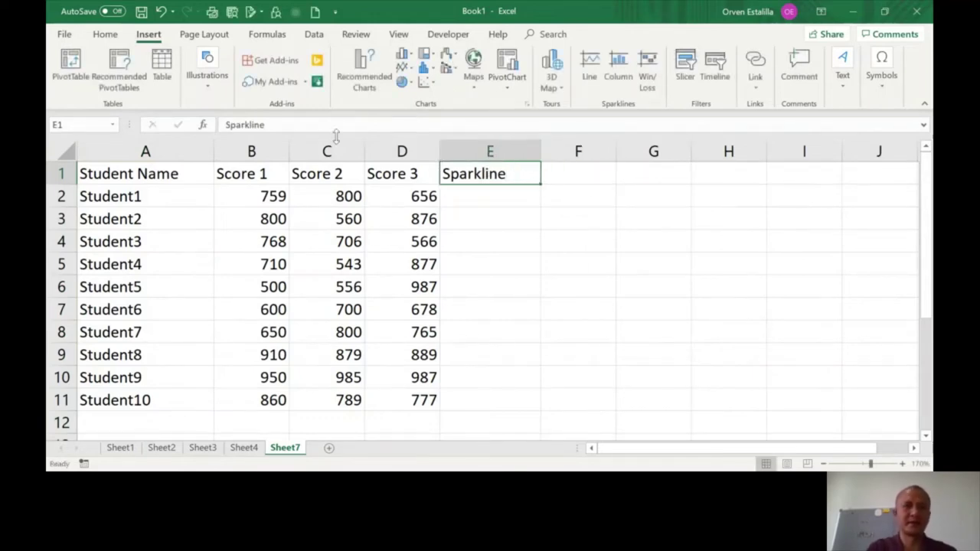
- Make the E1 Sparkline heading bold and centred
click(105, 34)
click(121, 82)
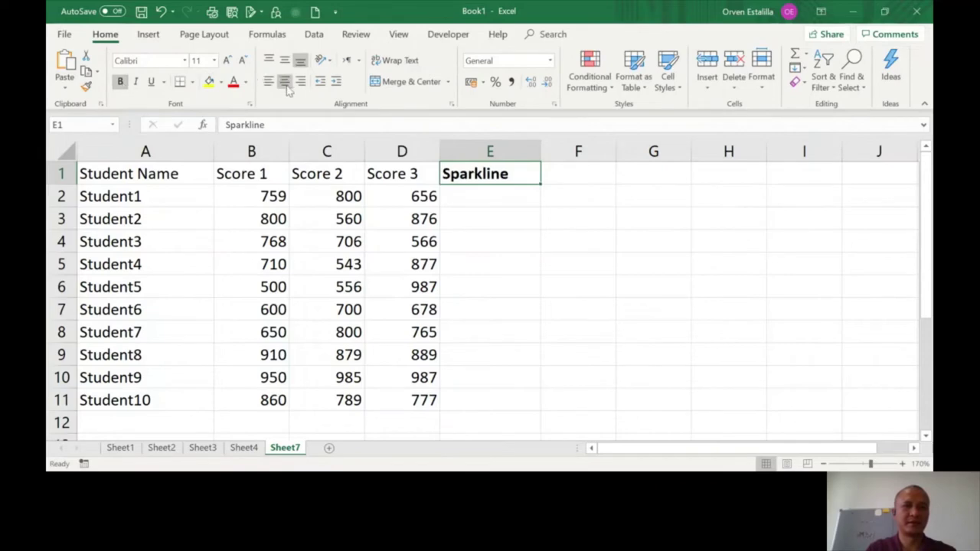
click(286, 85)
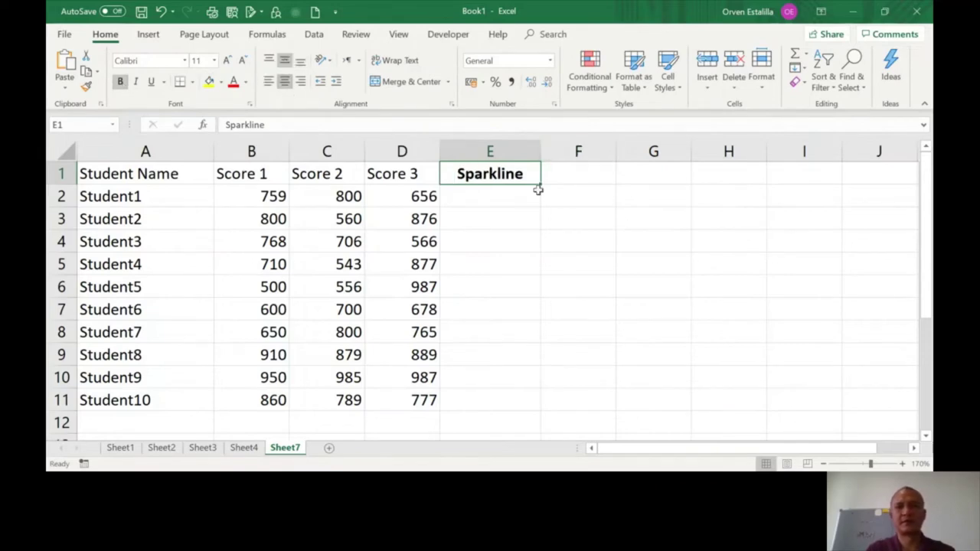
click(512, 201)
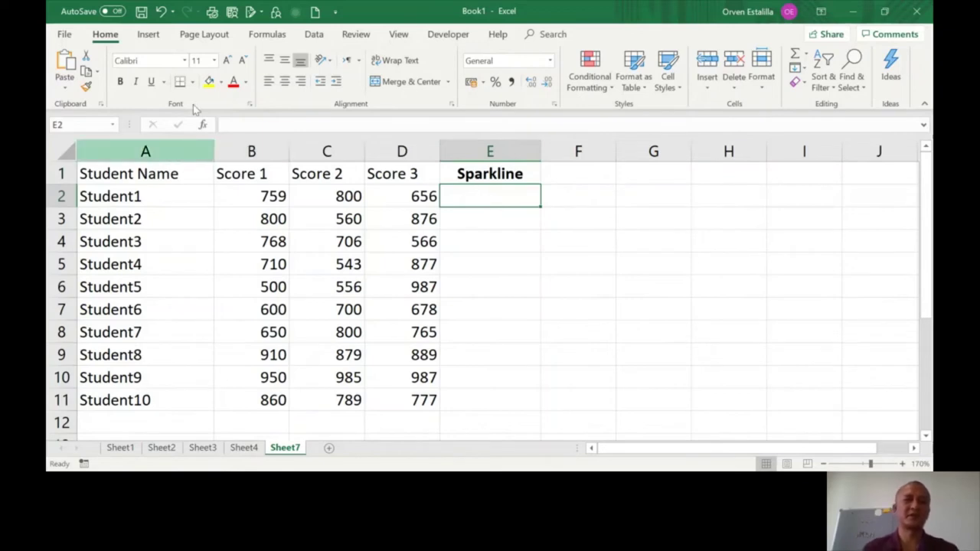
- Insert a line sparkline in E2 using Student1's scores in B2:D2
click(150, 36)
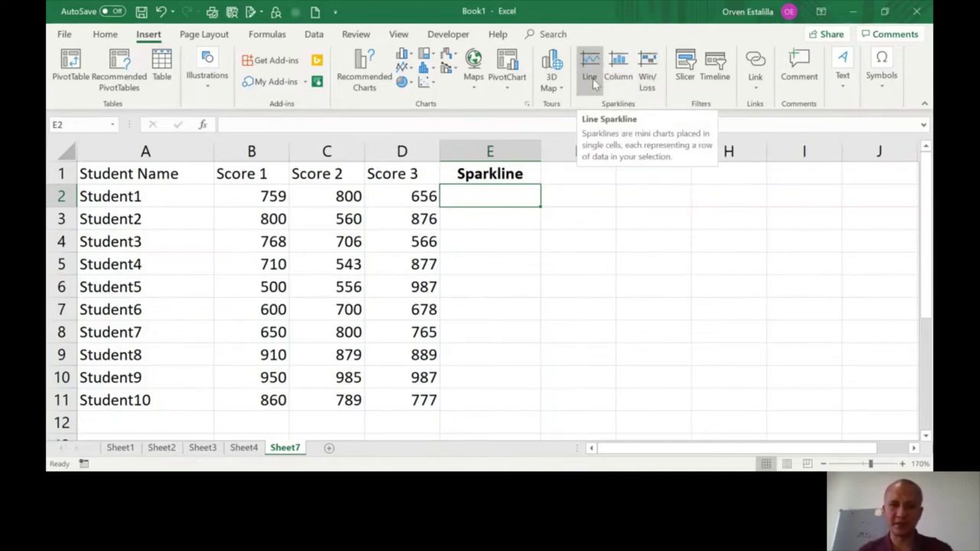
click(592, 80)
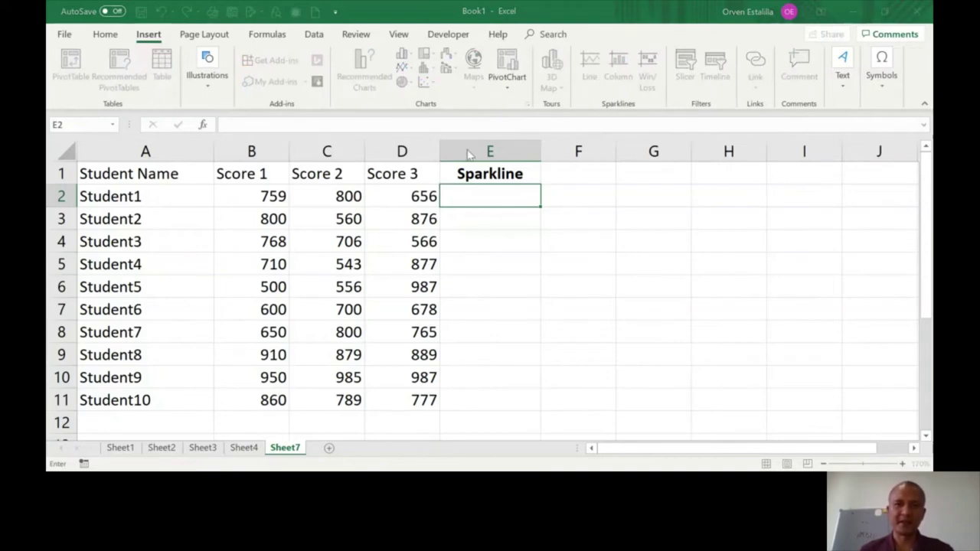
drag(248, 199, 405, 197)
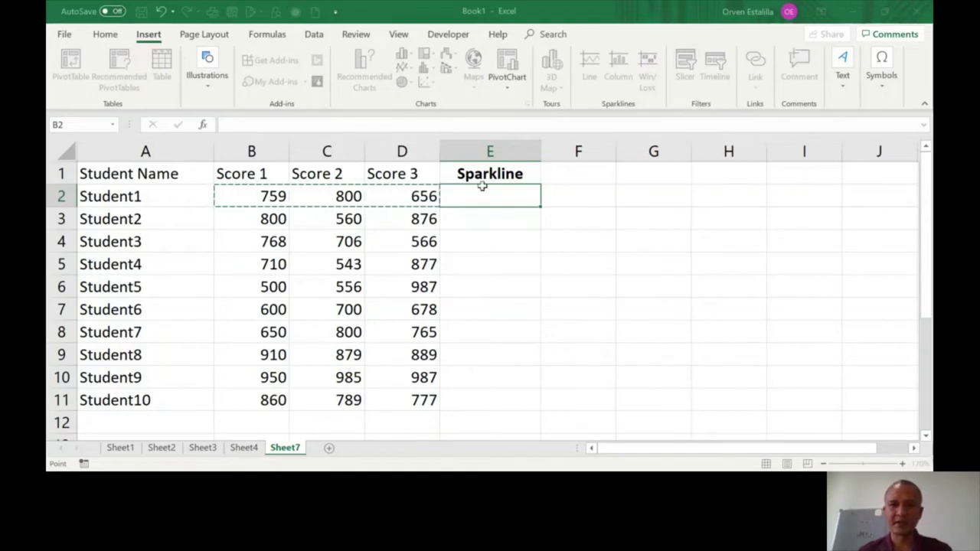
key(Return)
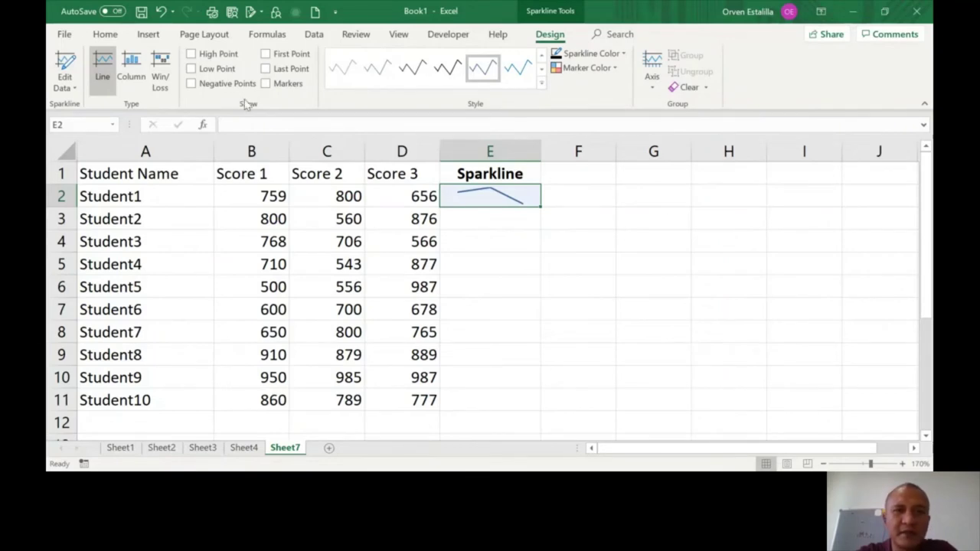
- Try the High, First, Low, Last and Negative Point highlights on the Student1 sparkline
click(192, 55)
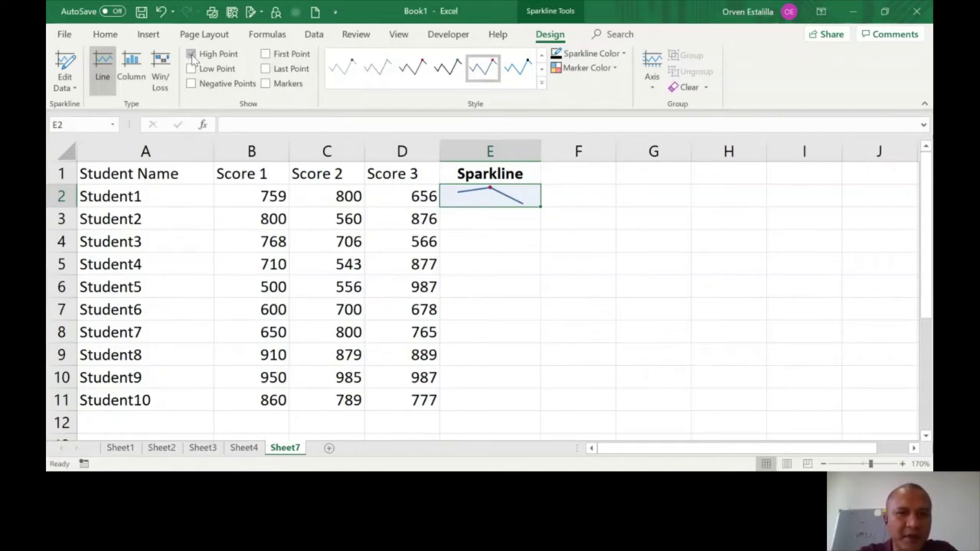
click(266, 55)
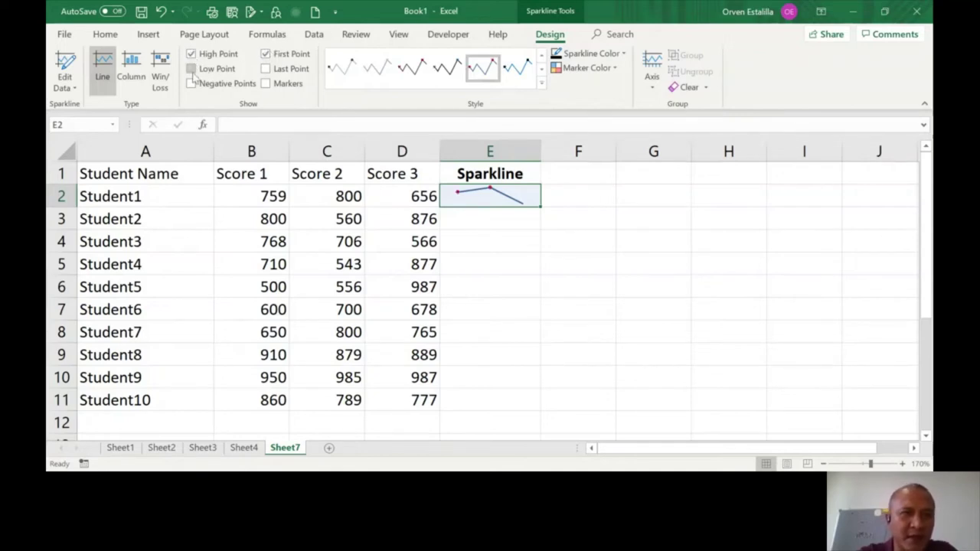
click(192, 69)
click(265, 69)
click(192, 86)
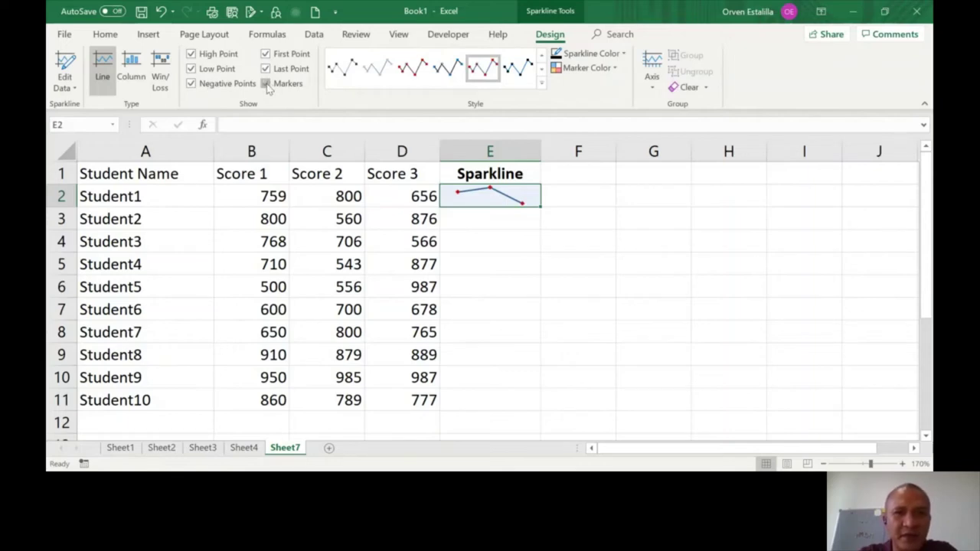
- Turn on Markers and switch off the point highlights, leaving only Markers checked
click(266, 84)
click(192, 68)
click(191, 84)
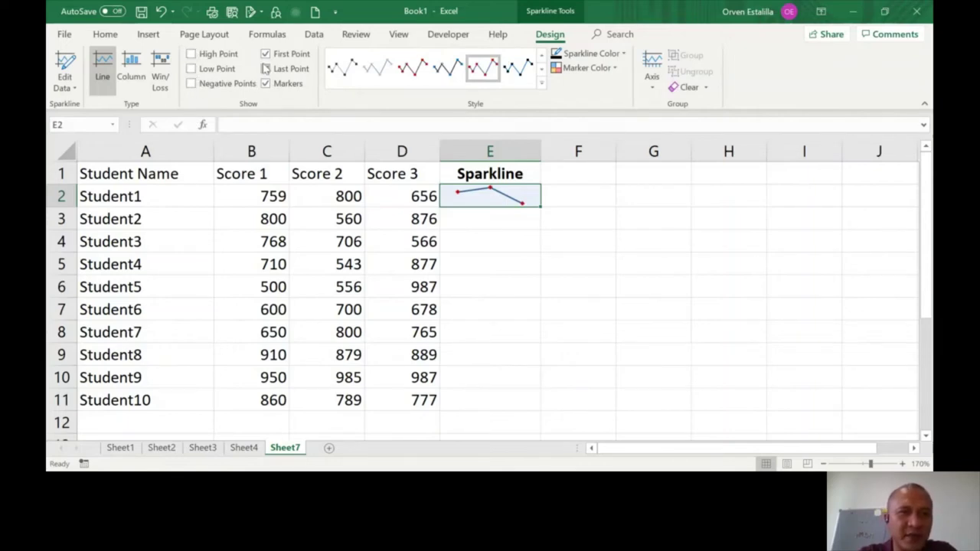
click(265, 68)
click(266, 54)
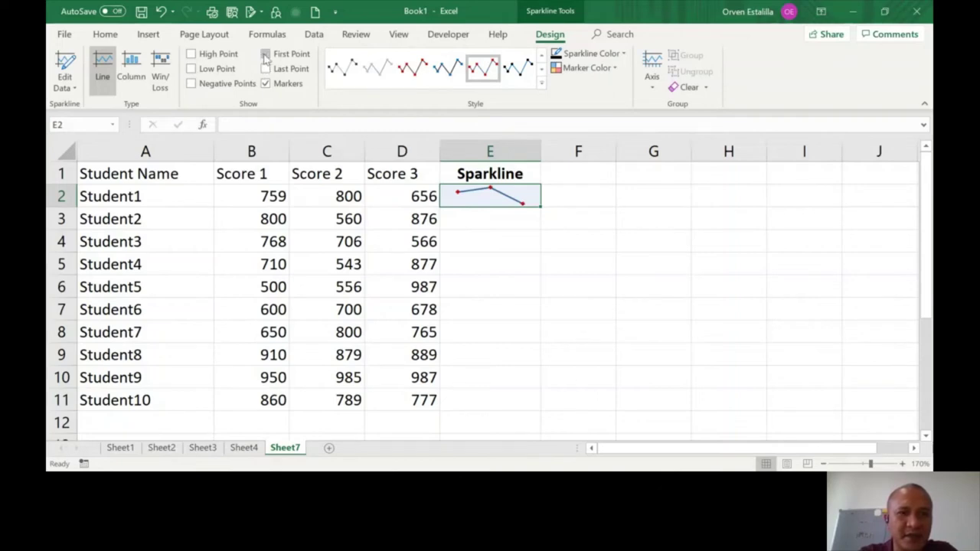
- Copy the E2 marker sparkline down through E11 for all ten students
click(509, 220)
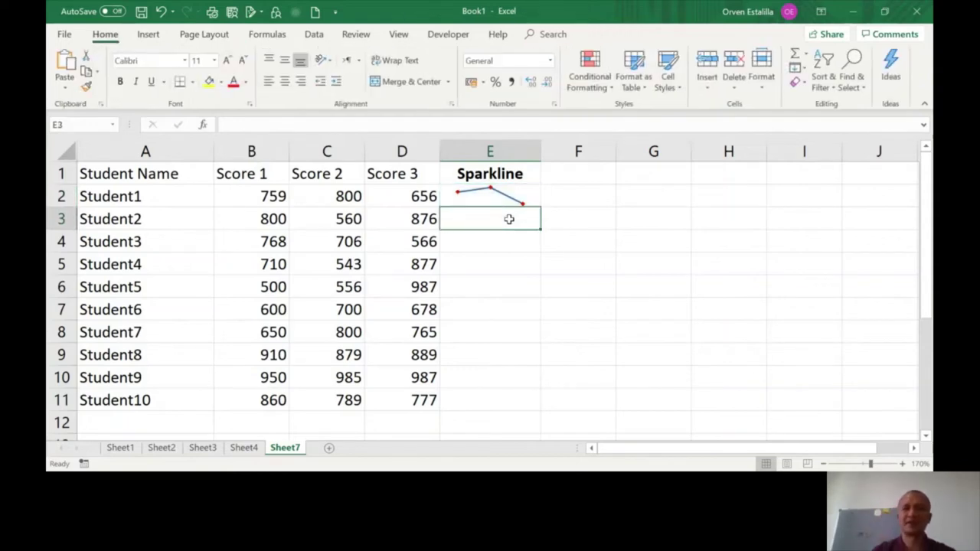
click(503, 189)
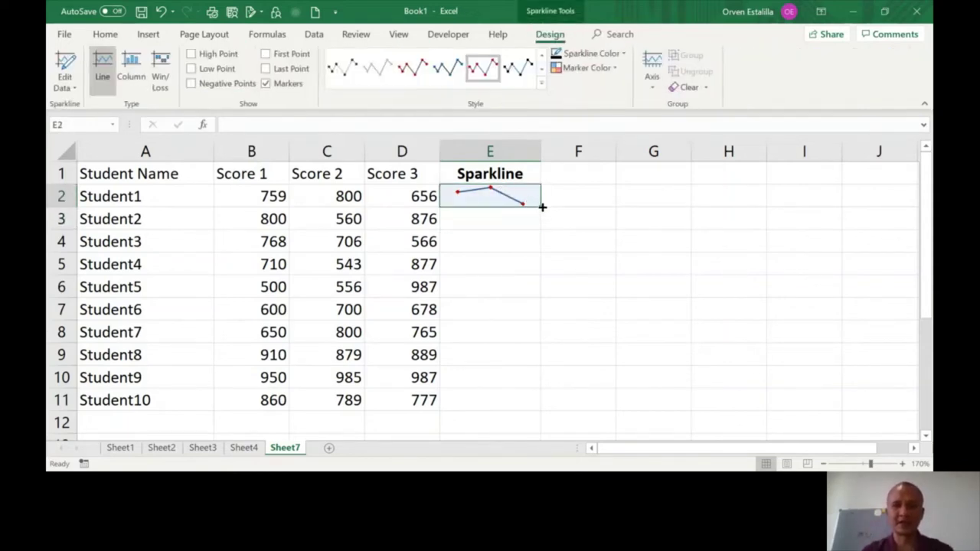
drag(542, 206, 539, 412)
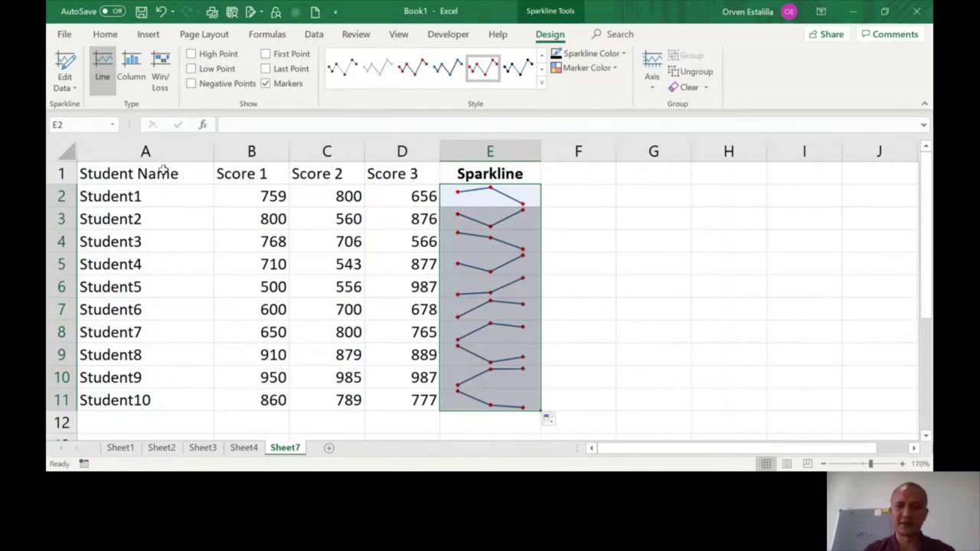
click(163, 173)
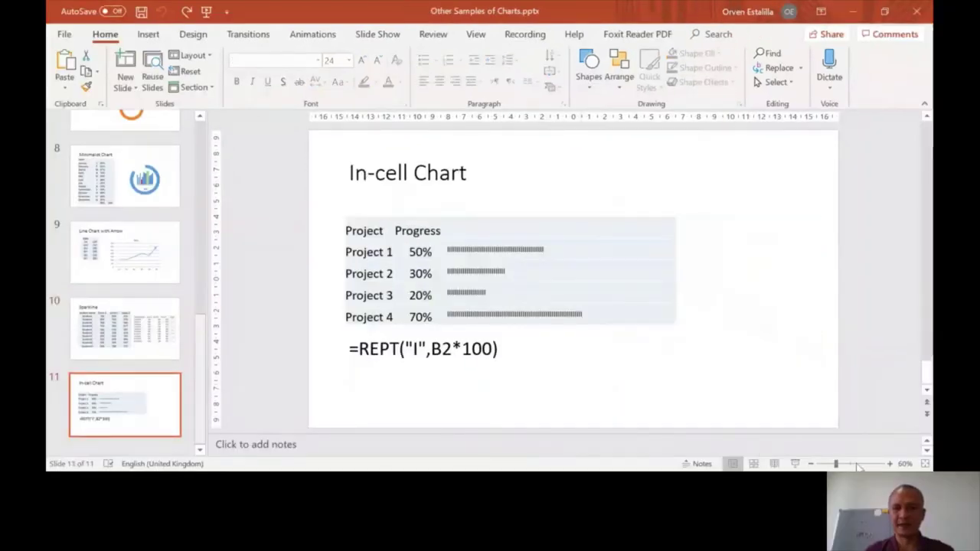
- Show slide 11 'In-cell Chart' in Reading View
click(775, 463)
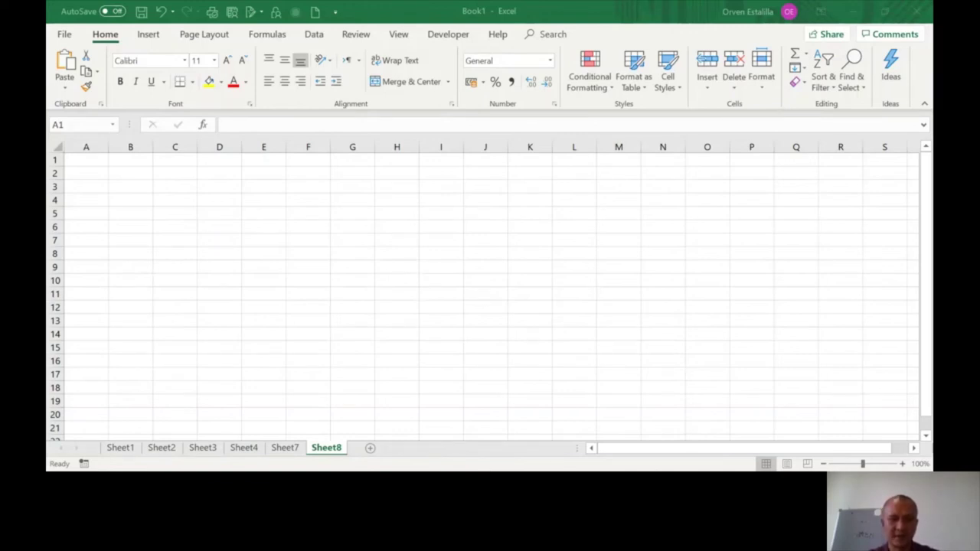
key(alt+Tab)
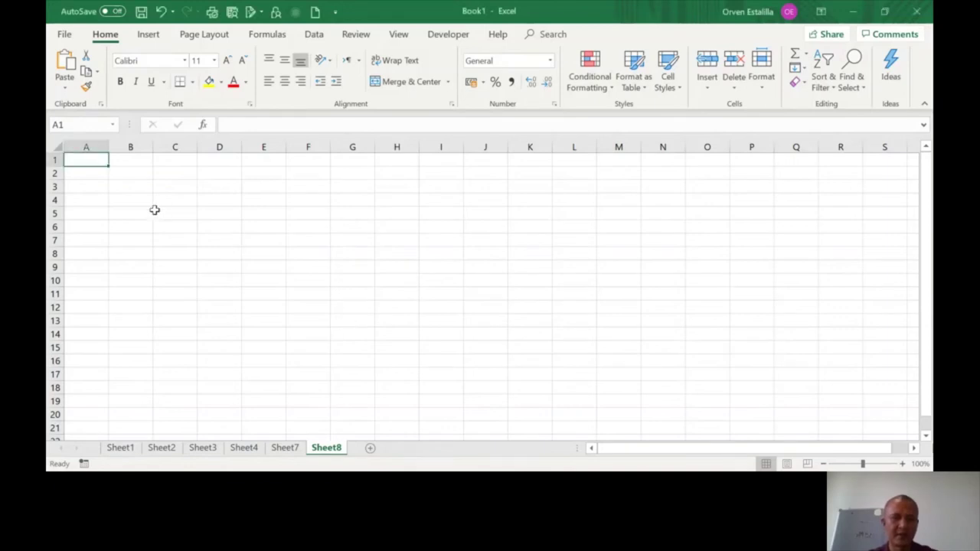
click(140, 200)
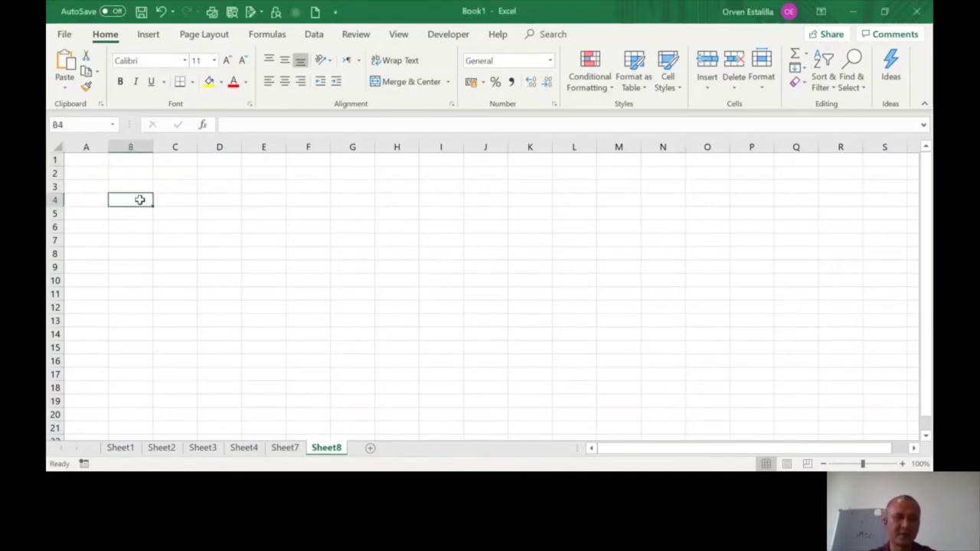
right_click(139, 200)
click(190, 221)
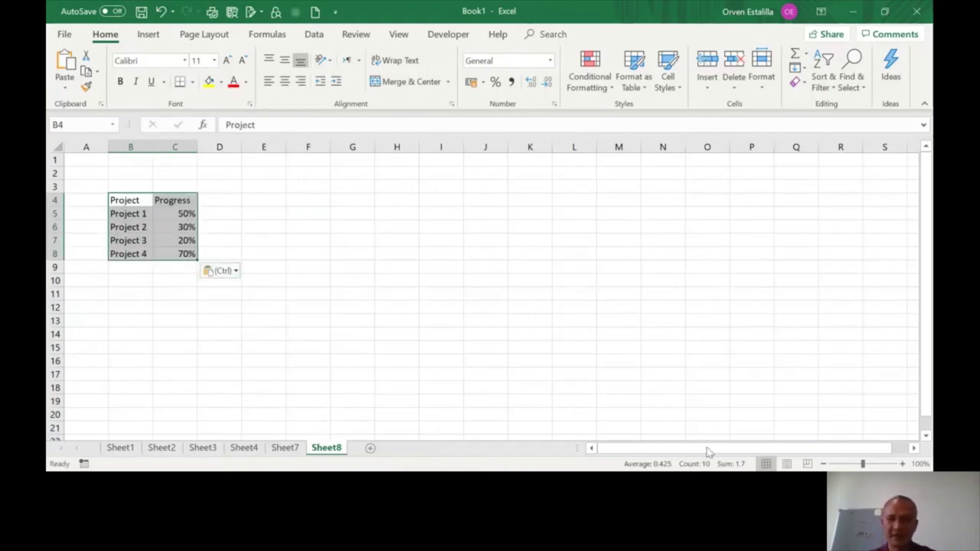
click(902, 464)
click(902, 465)
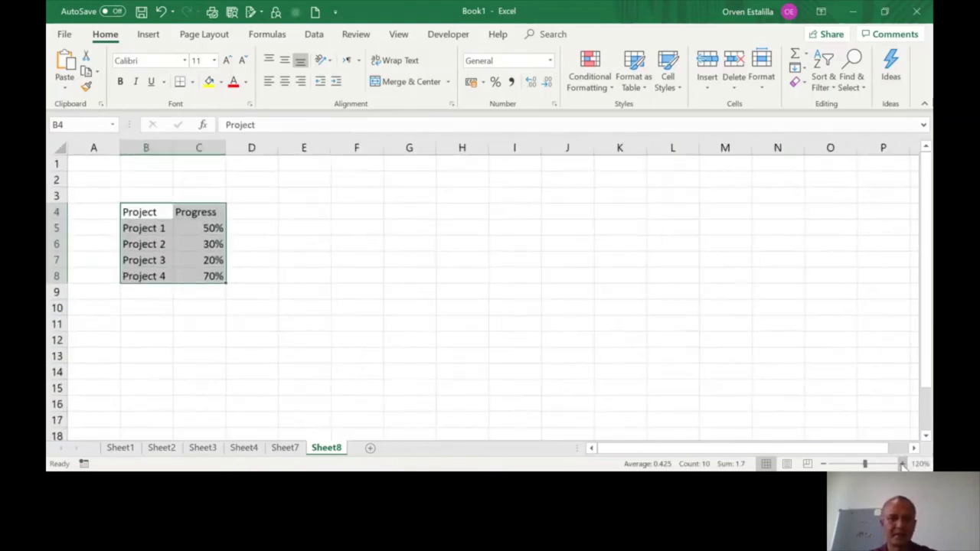
click(903, 465)
click(903, 465)
click(903, 465)
click(902, 464)
click(903, 465)
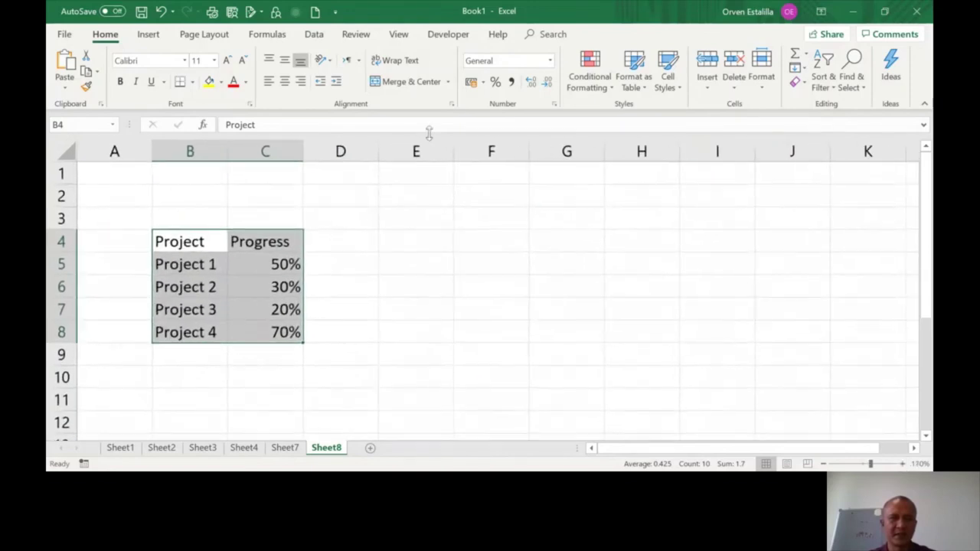
click(340, 151)
drag(377, 151, 785, 161)
click(382, 261)
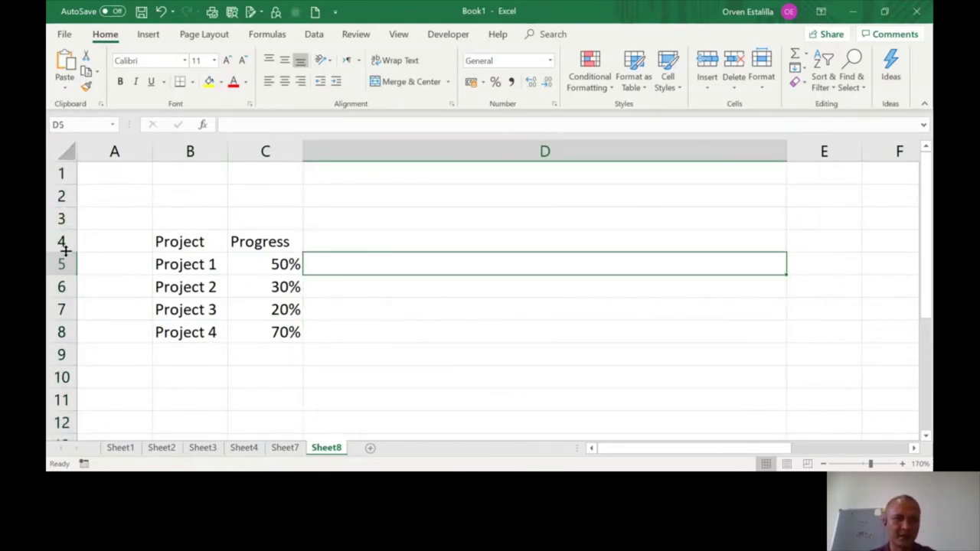
drag(61, 242, 63, 332)
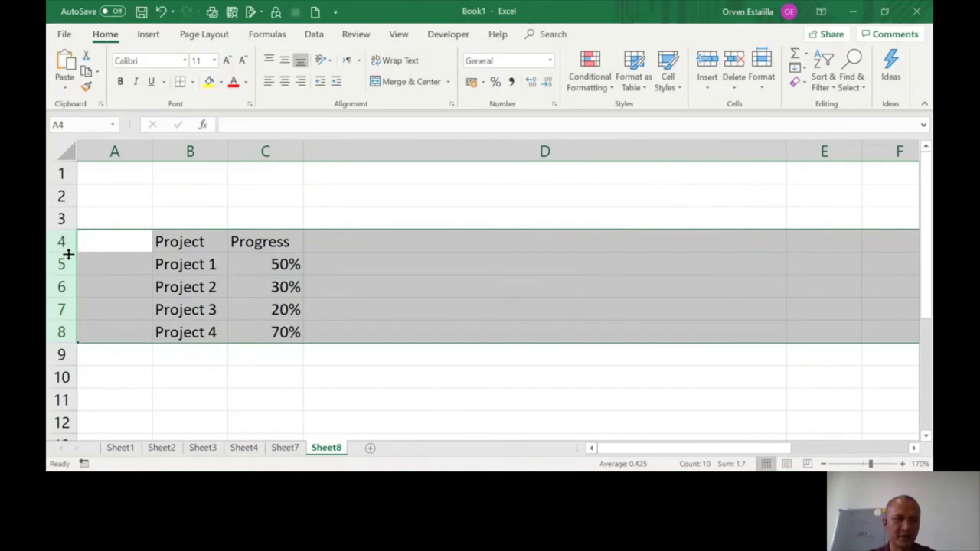
drag(68, 254, 69, 267)
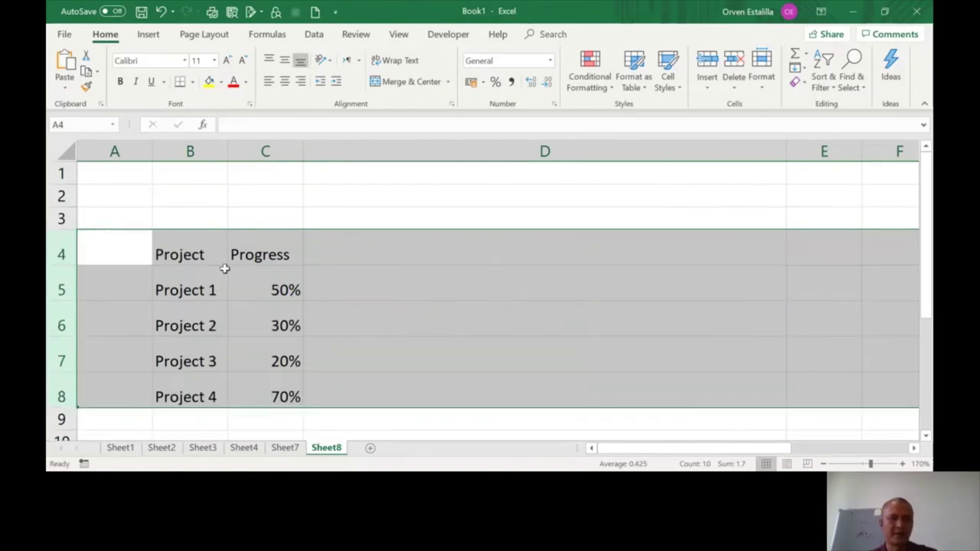
drag(192, 254, 260, 386)
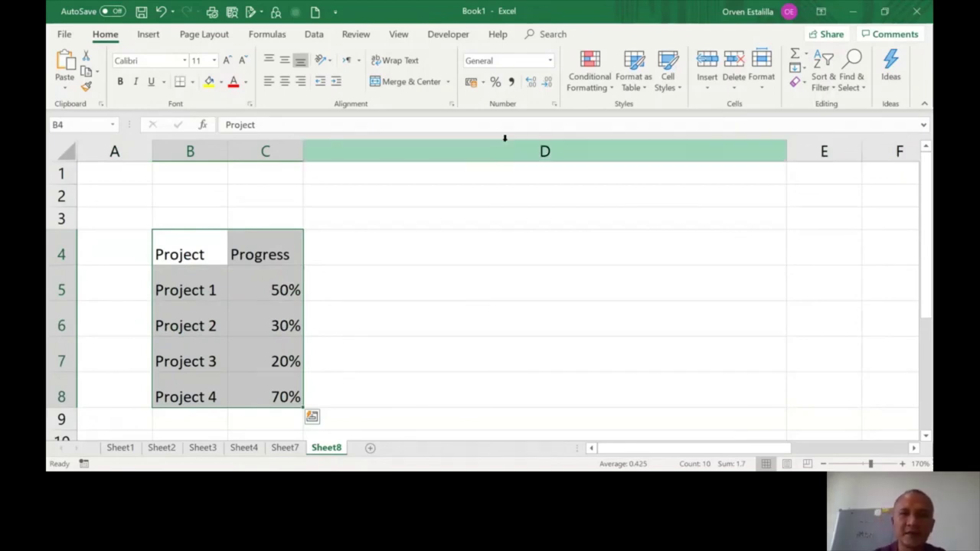
click(284, 81)
click(284, 60)
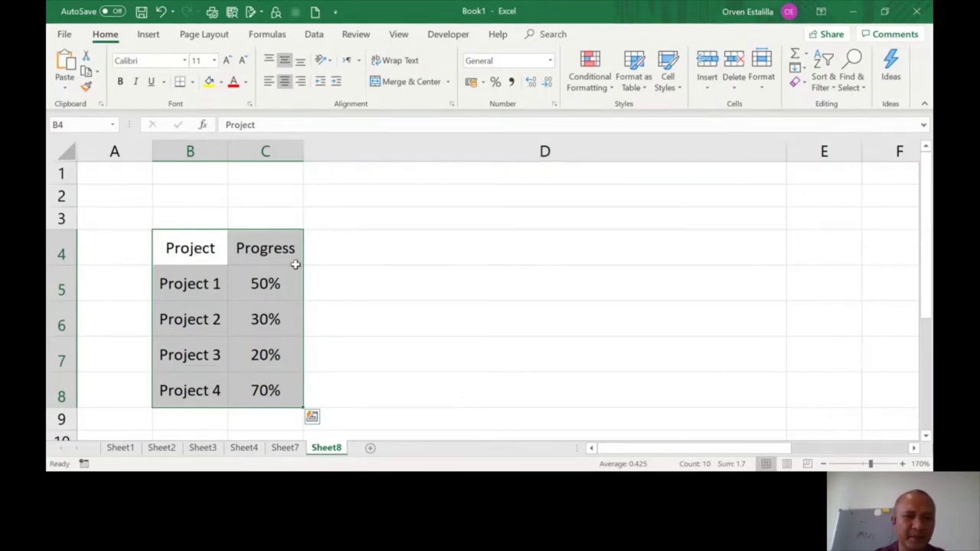
click(367, 284)
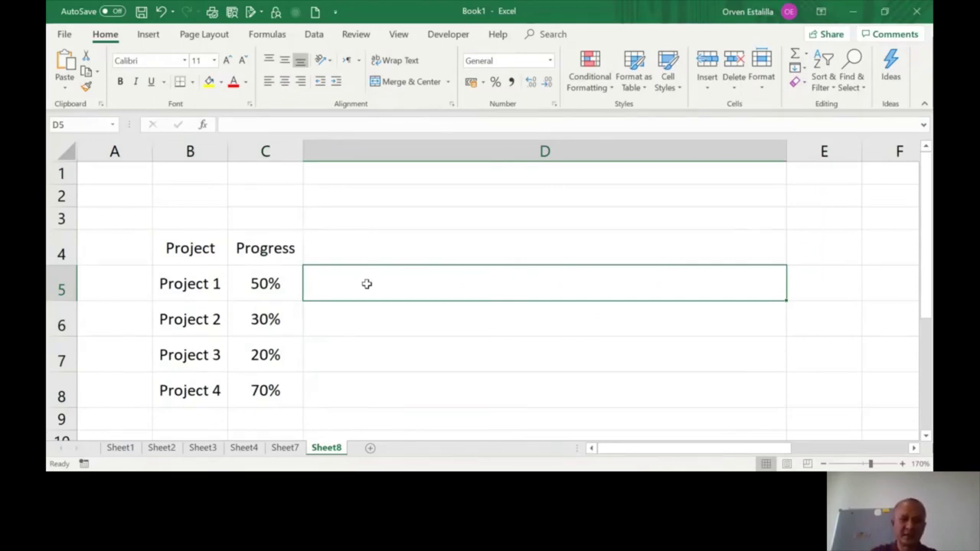
- Enter =REPT("I",C5*100) in D5 to draw Project 1's 50-mark bar
text(=)
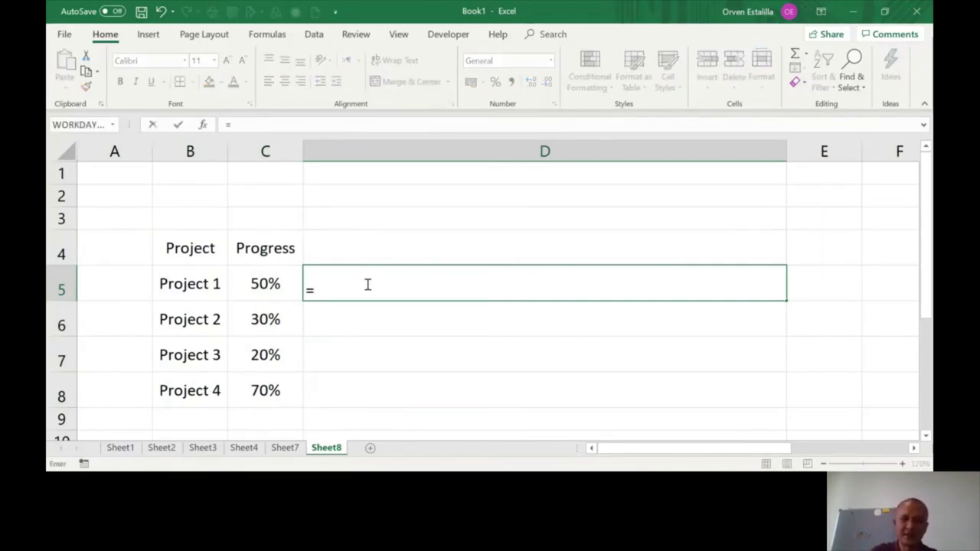
text(REP)
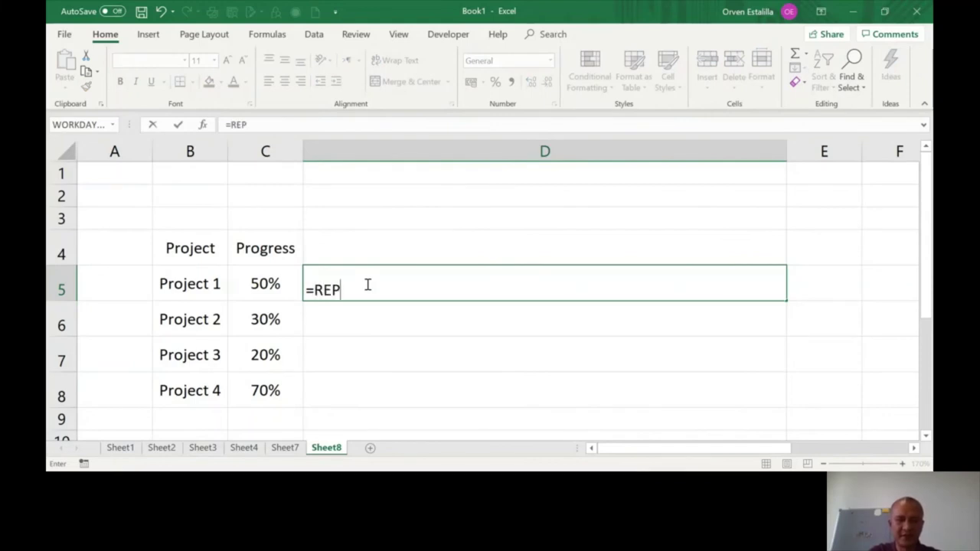
text(T("I",)
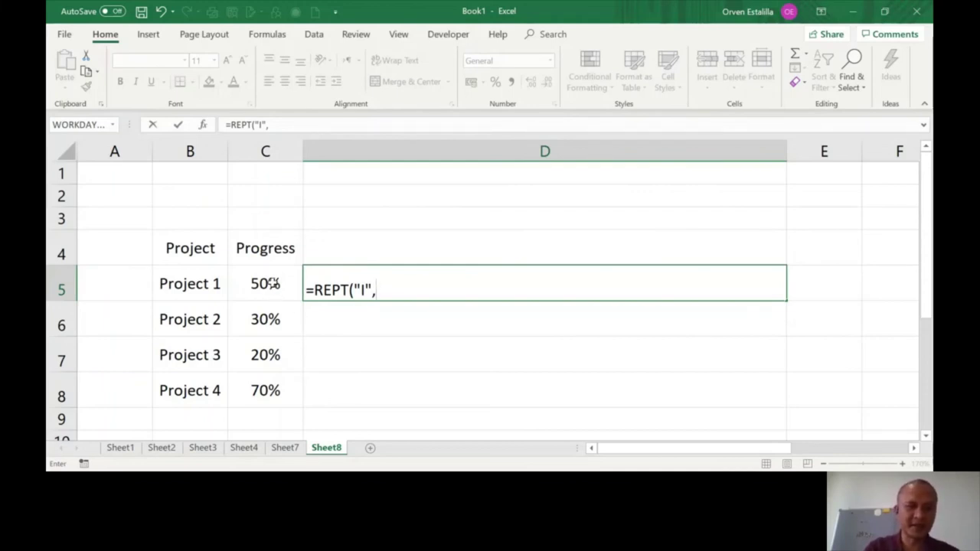
click(272, 283)
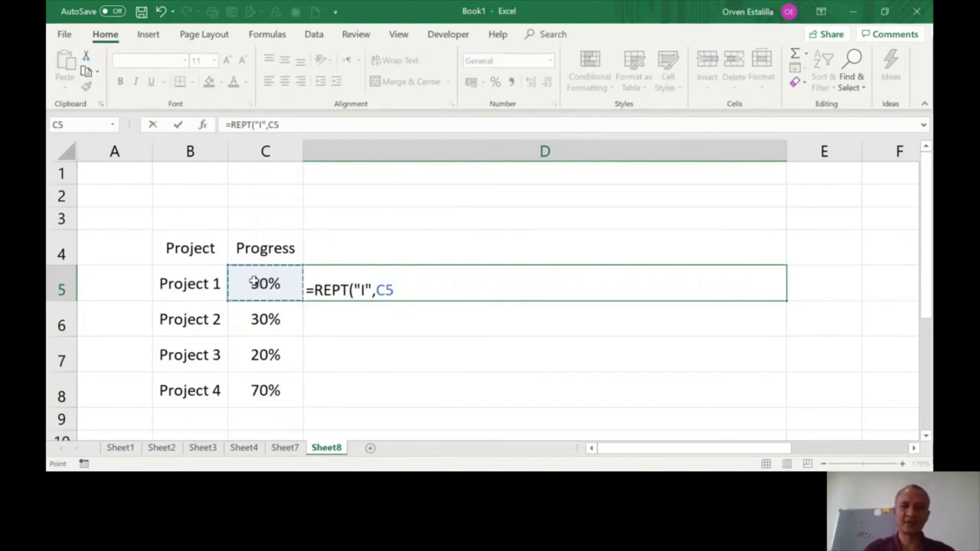
text(*100)
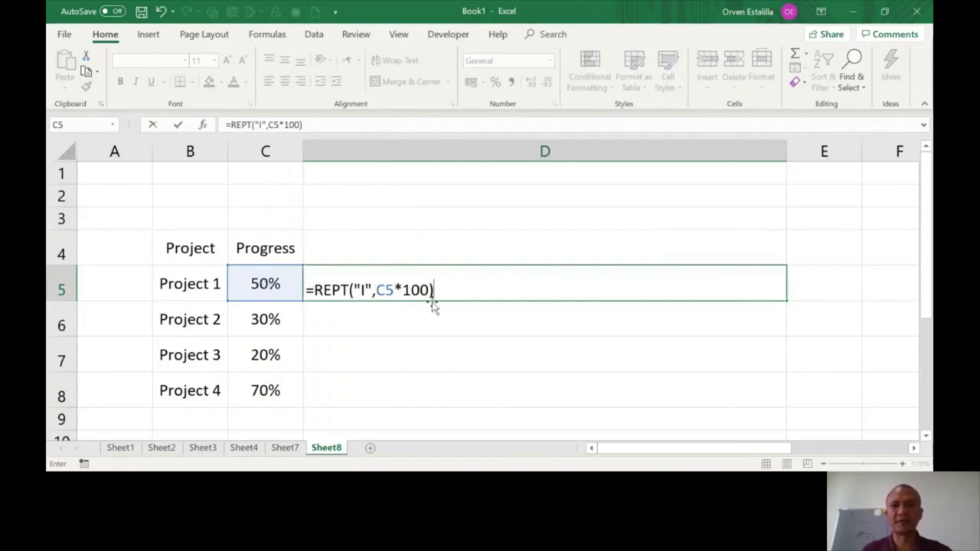
key(Return)
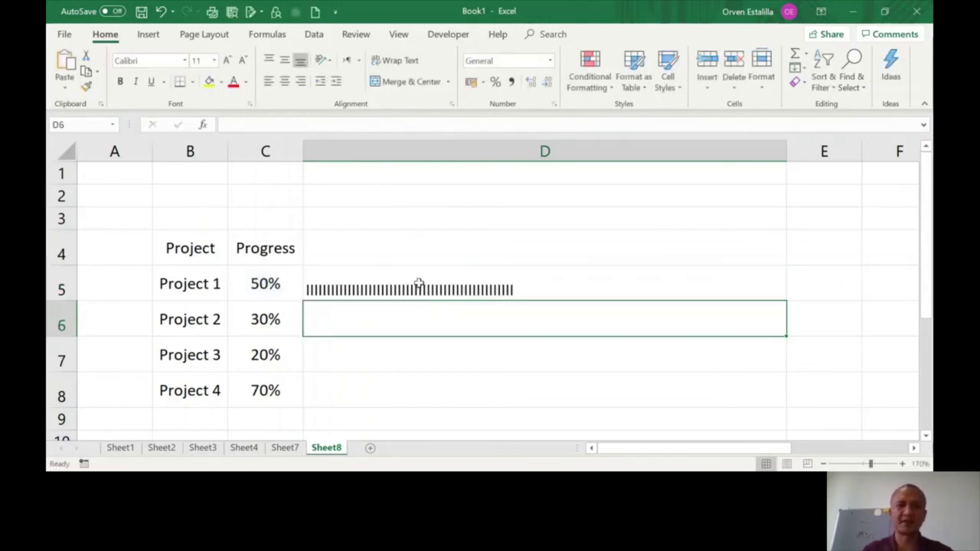
- Set D5:D8 to Middle Align and Align Left
click(418, 284)
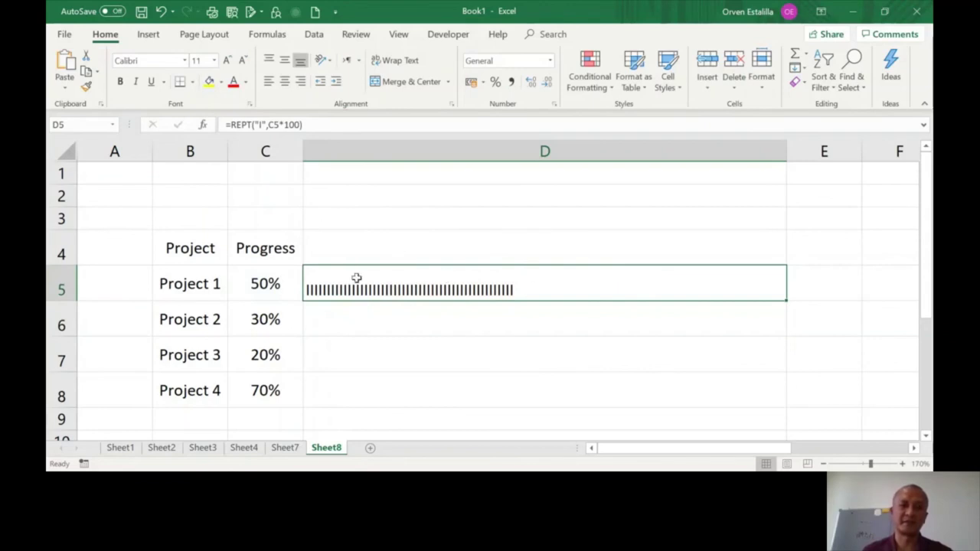
drag(354, 278, 364, 391)
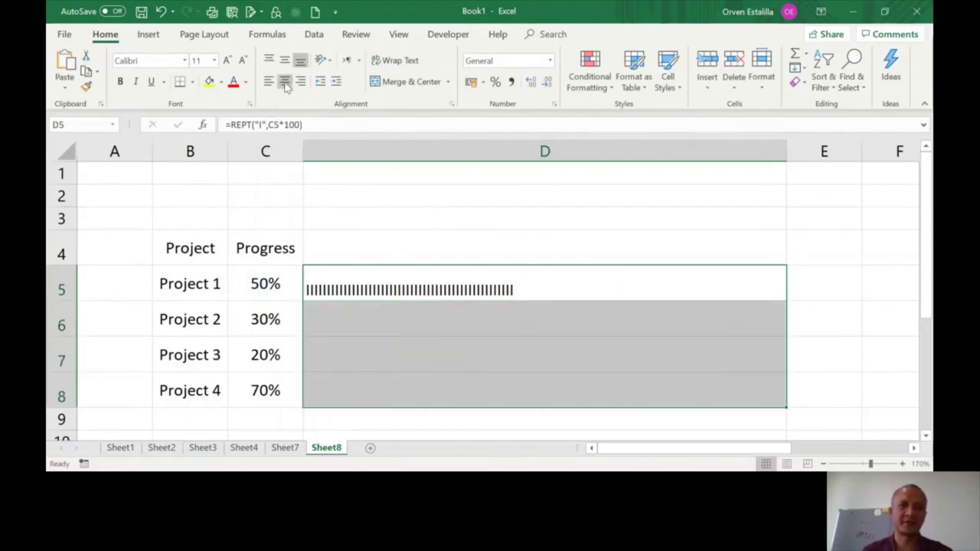
click(285, 81)
click(284, 61)
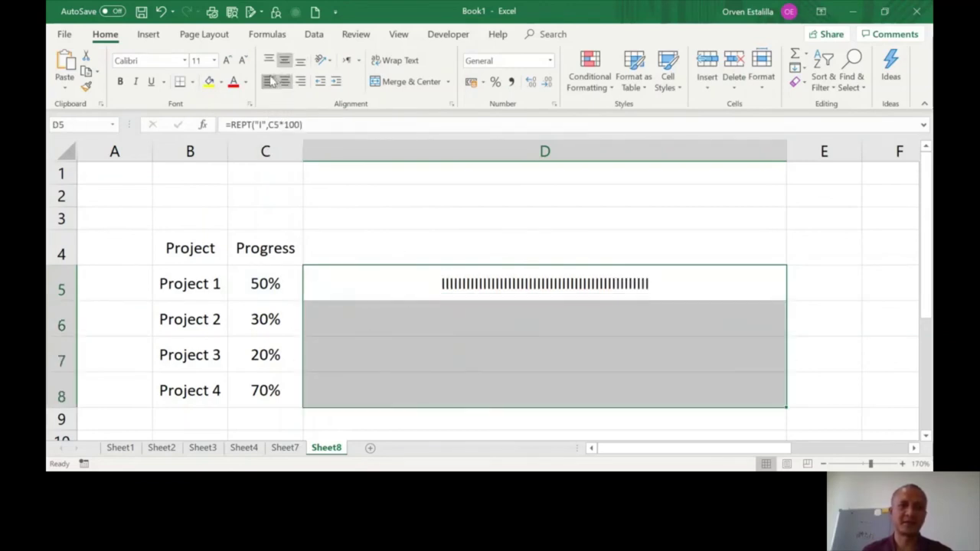
click(269, 81)
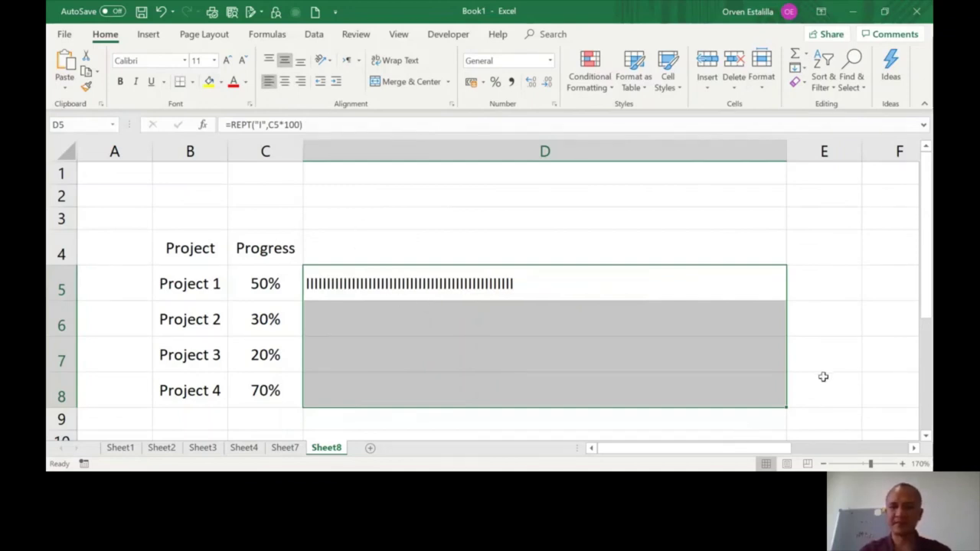
- Fill D5's REPT bar formula down to D8, giving Projects 2–4 bars of 30, 20, 70 marks
click(686, 288)
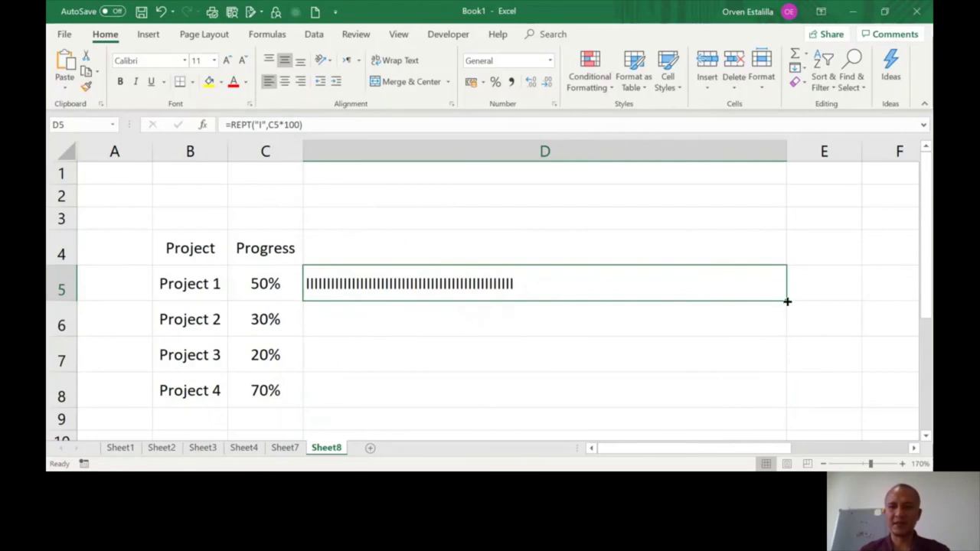
drag(787, 300, 763, 383)
click(483, 327)
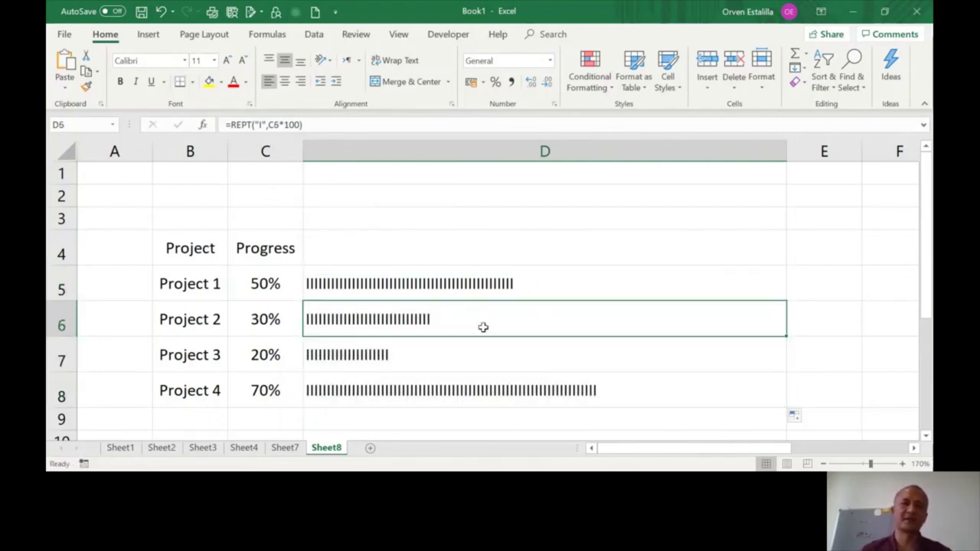
click(475, 353)
click(471, 383)
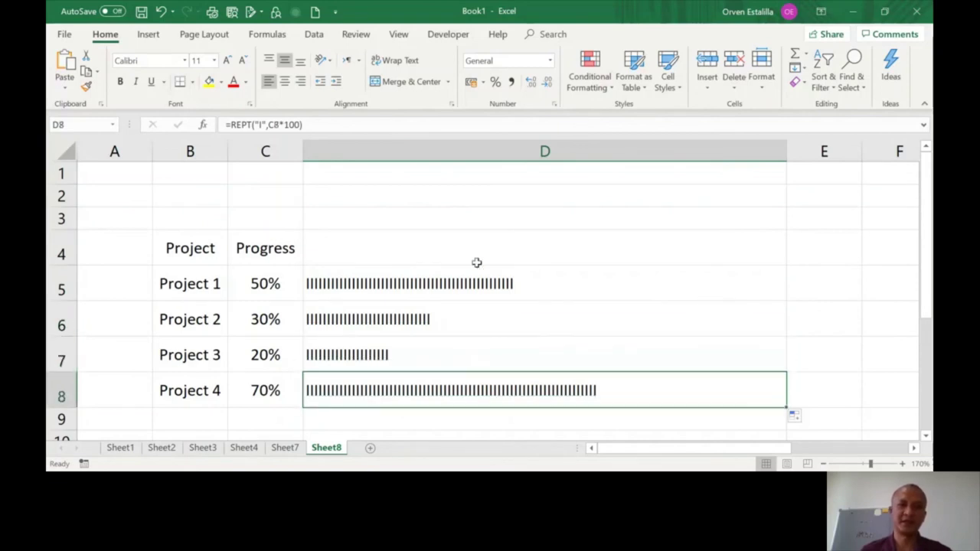
click(477, 284)
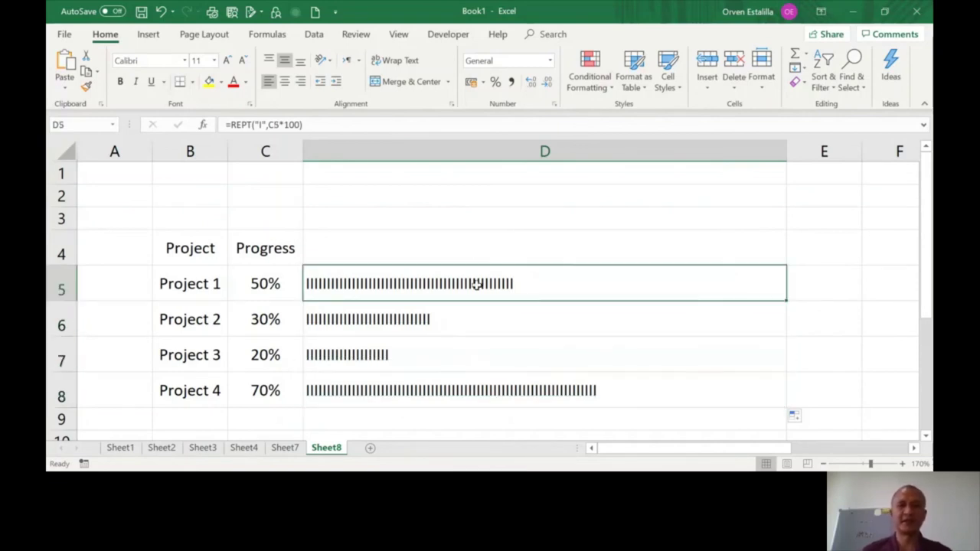
- Change Project 1's bar character in D5 from "I" to "*"
click(262, 124)
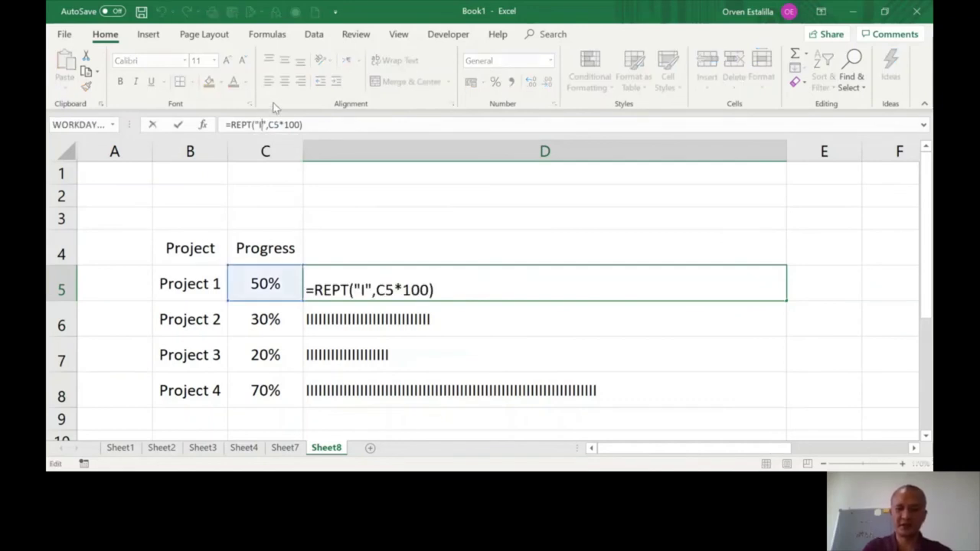
key(BackSpace)
text(*)
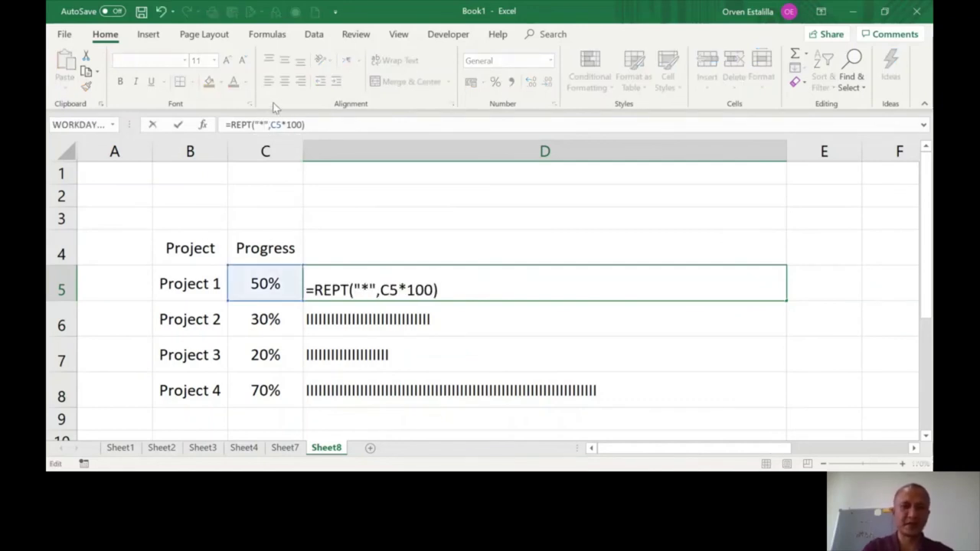
key(Return)
- Change the D5 bar character from "*" to "%"
click(402, 284)
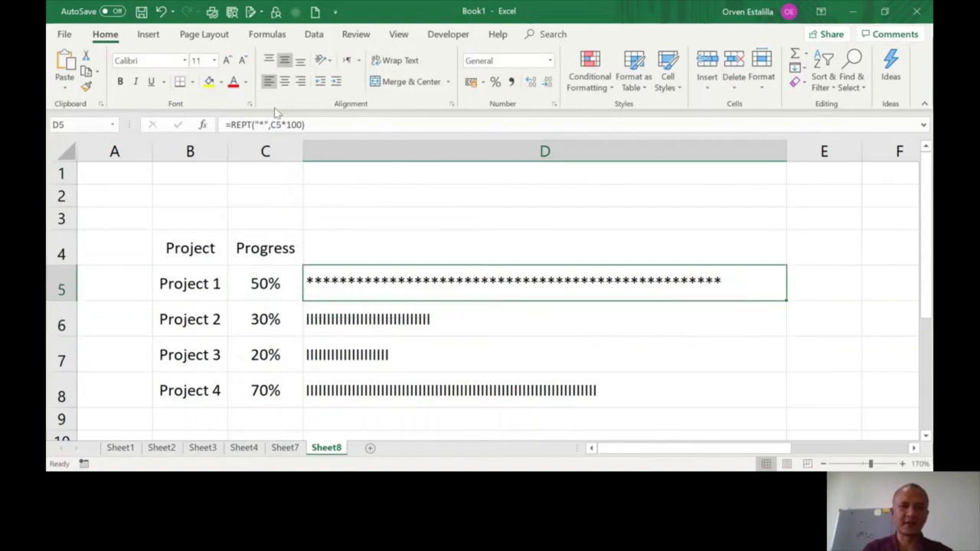
click(262, 123)
key(BackSpace)
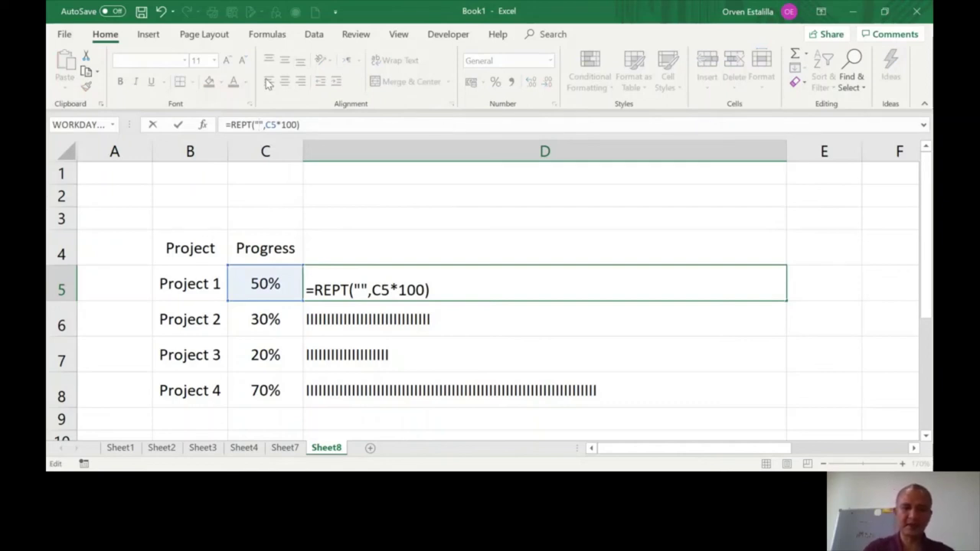
text(%)
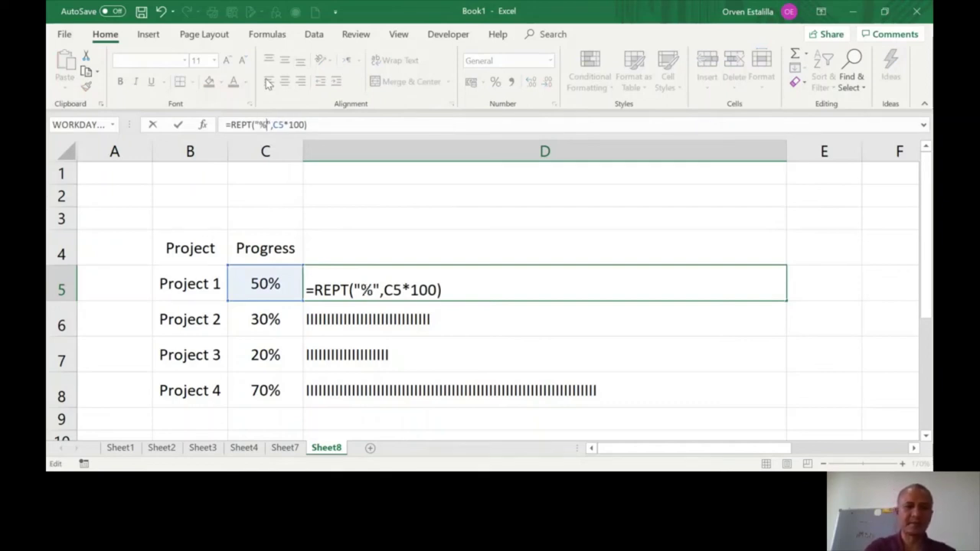
key(Return)
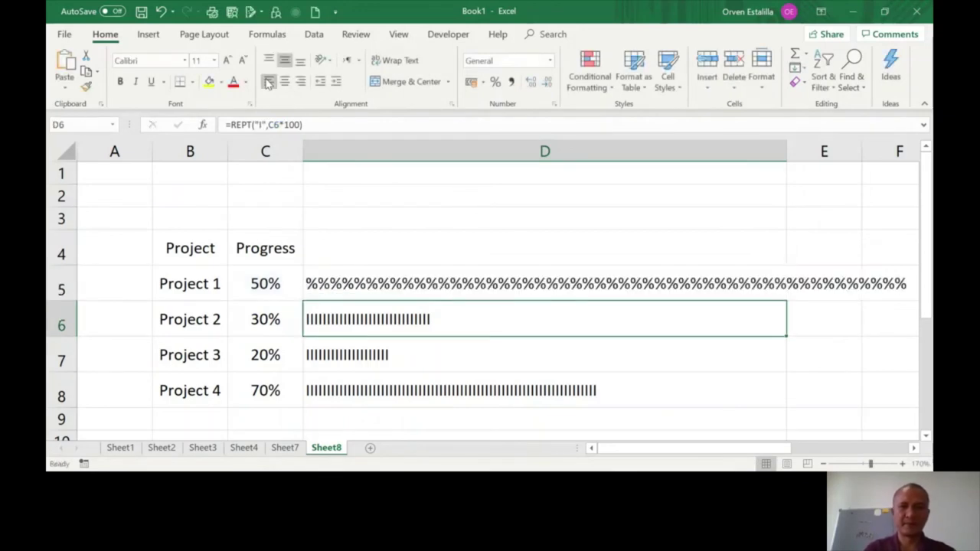
- Change the D5 bar character to "?", giving =REPT("?",C5*100)
click(310, 283)
click(268, 124)
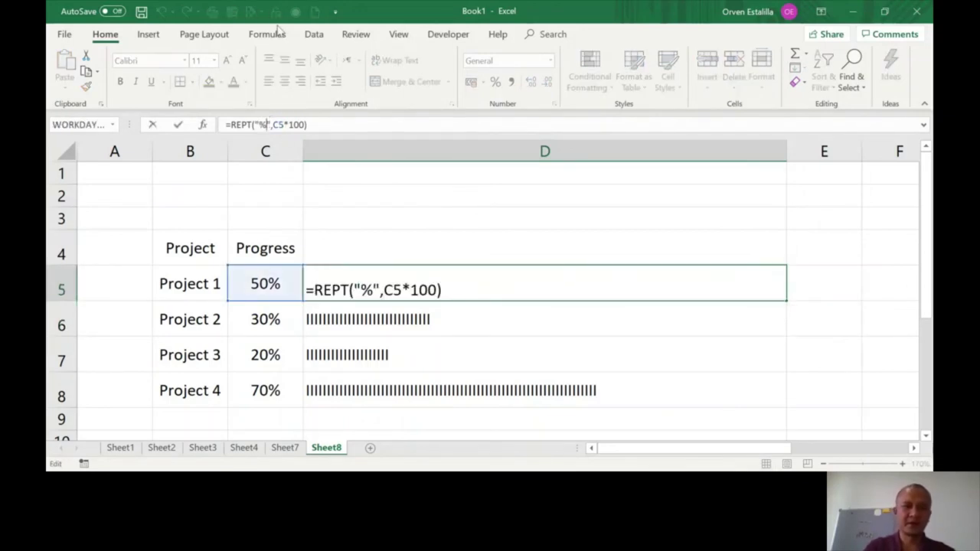
key(BackSpace)
text(?)
key(Return)
click(414, 283)
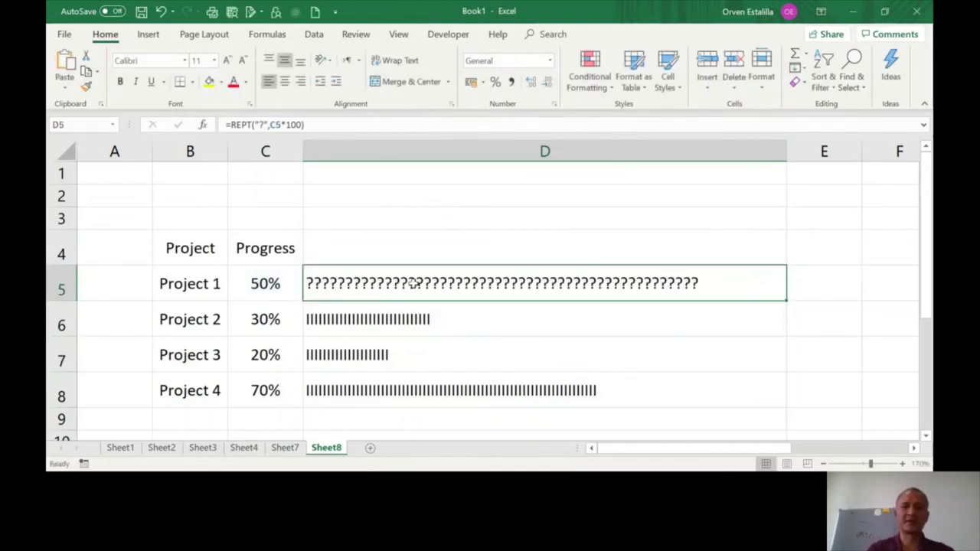